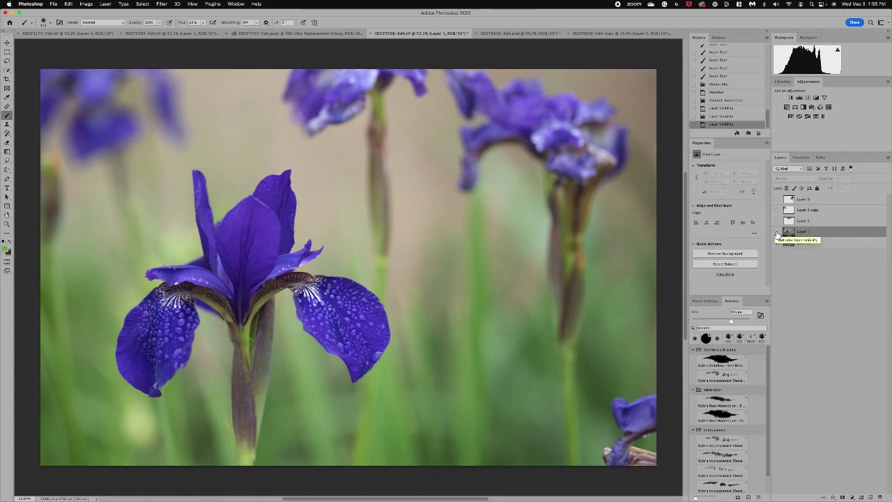
# Step: Compare the blurred background version with the original iris photo by toggling its visibility
pyautogui.click(777, 235)
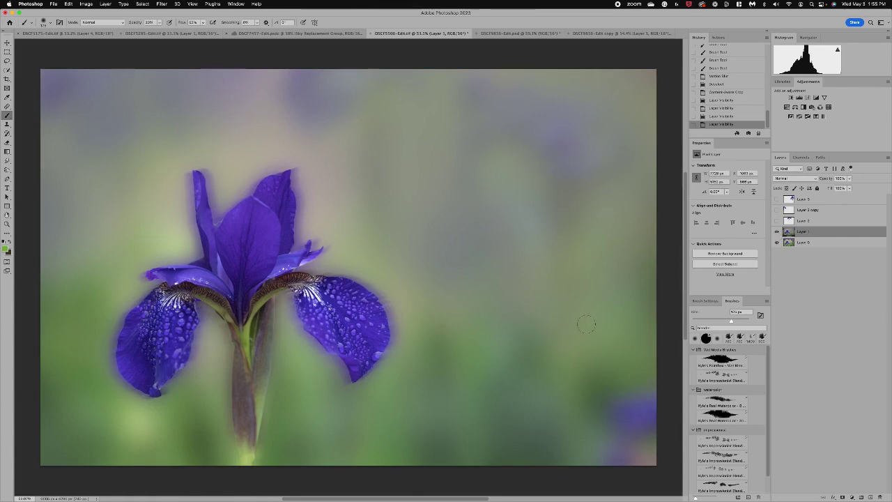
pyautogui.click(778, 234)
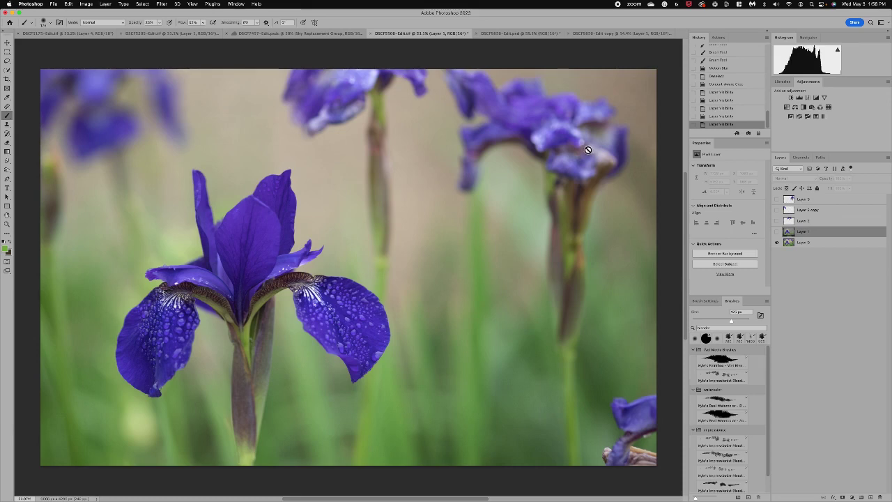
pyautogui.click(777, 232)
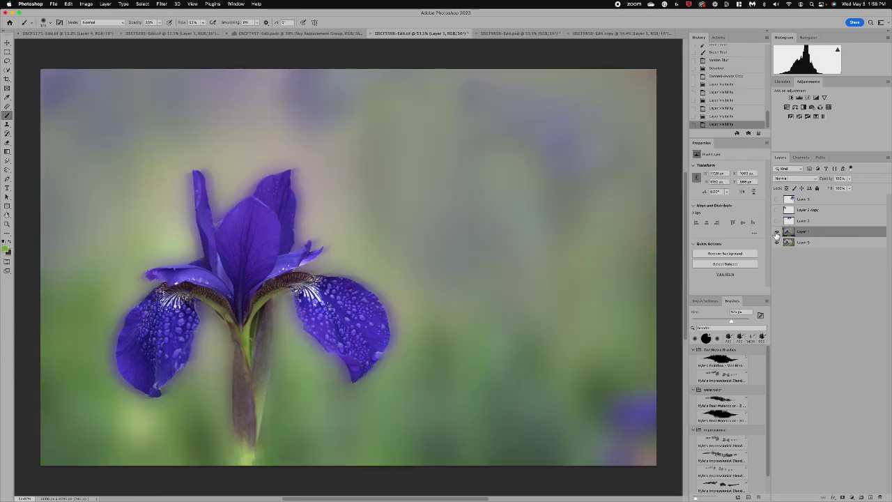
pyautogui.click(777, 232)
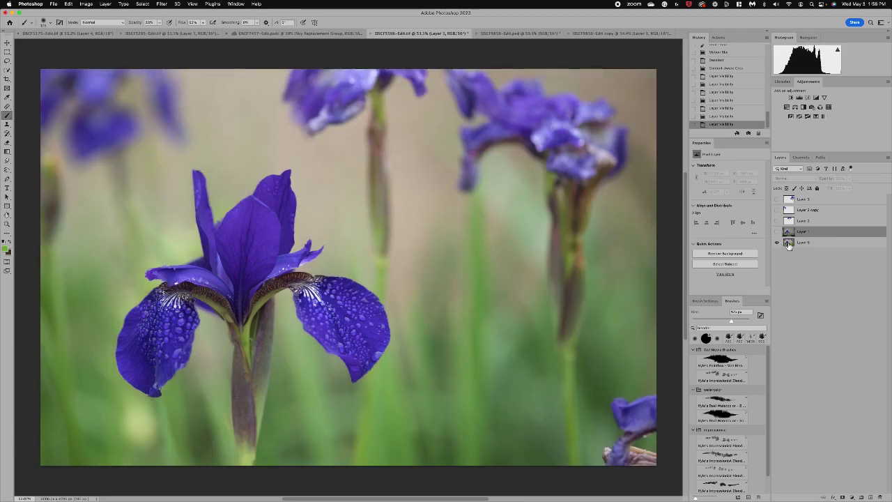
# Step: Duplicate Layer 0 and use Select > Subject to outline the main iris
pyautogui.click(789, 242)
pyautogui.hotkey('ctrl', 'j')
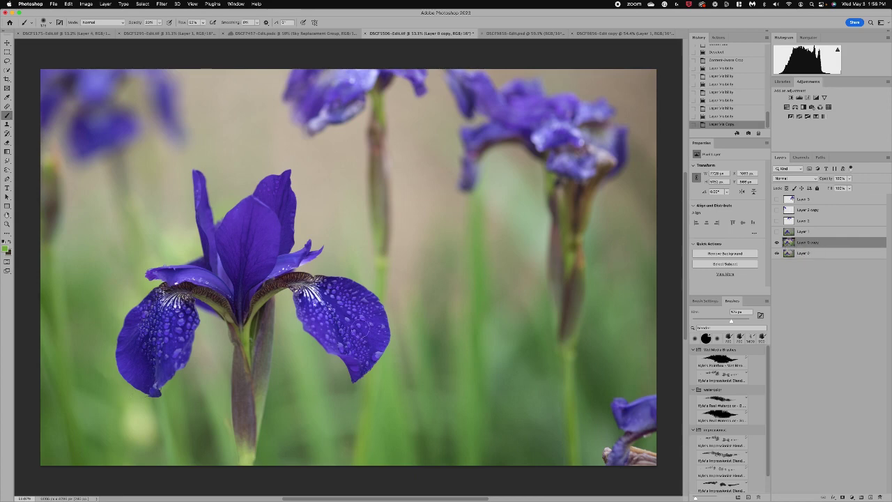
pyautogui.click(141, 4)
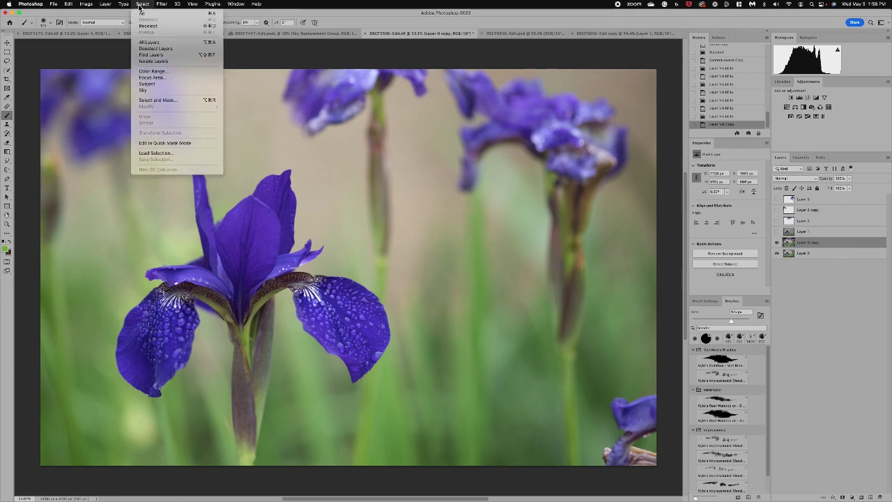
pyautogui.click(160, 84)
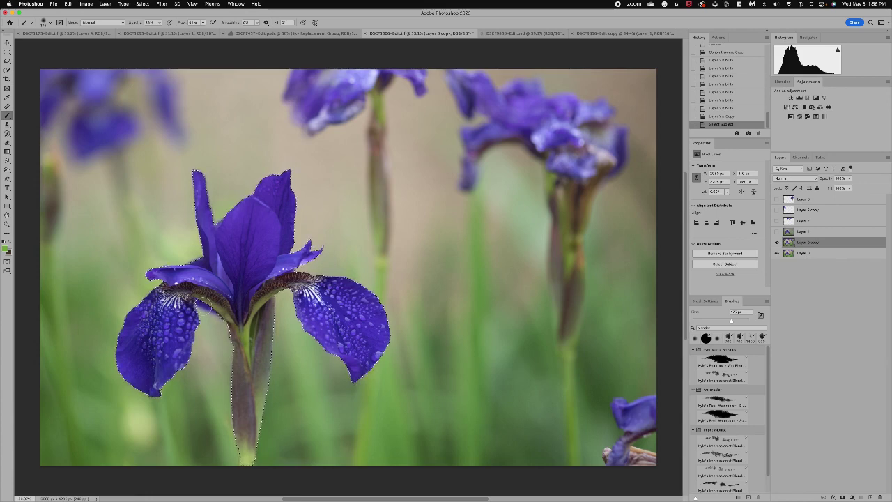
pyautogui.click(7, 70)
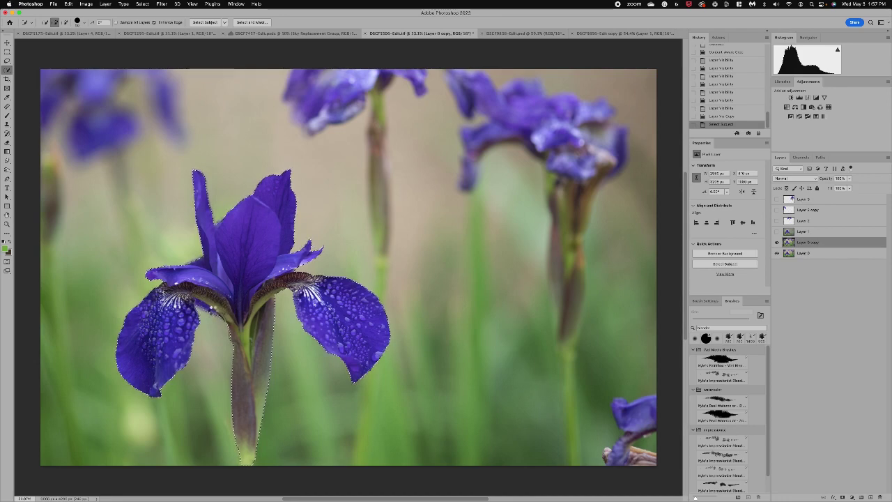
# Step: Add the missed iris parts to the selection, then invert it with Select > Inverse
pyautogui.click(213, 311)
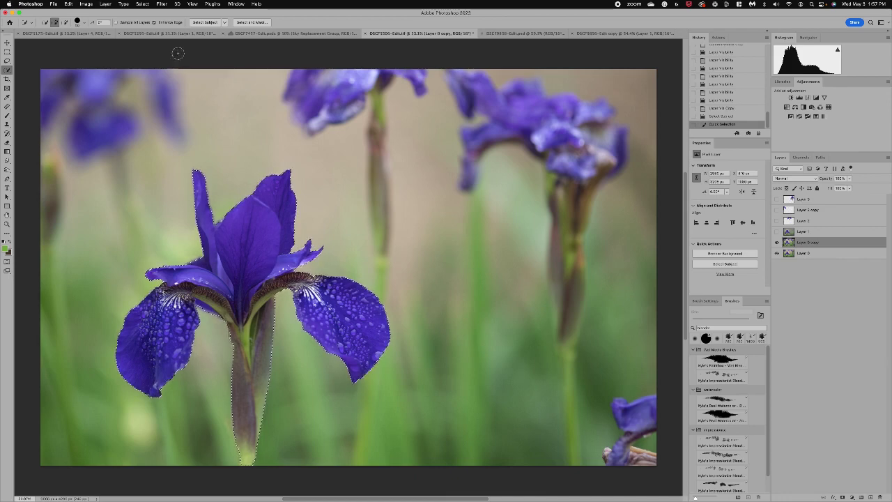
pyautogui.click(144, 4)
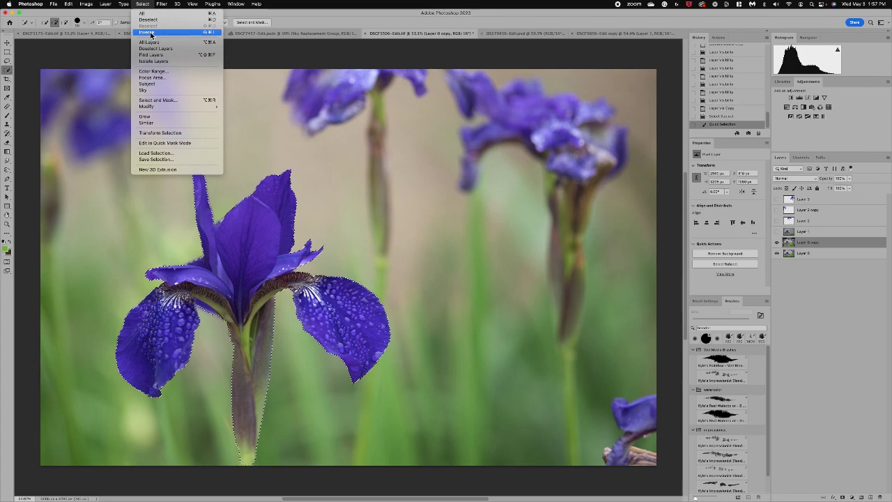
pyautogui.click(150, 34)
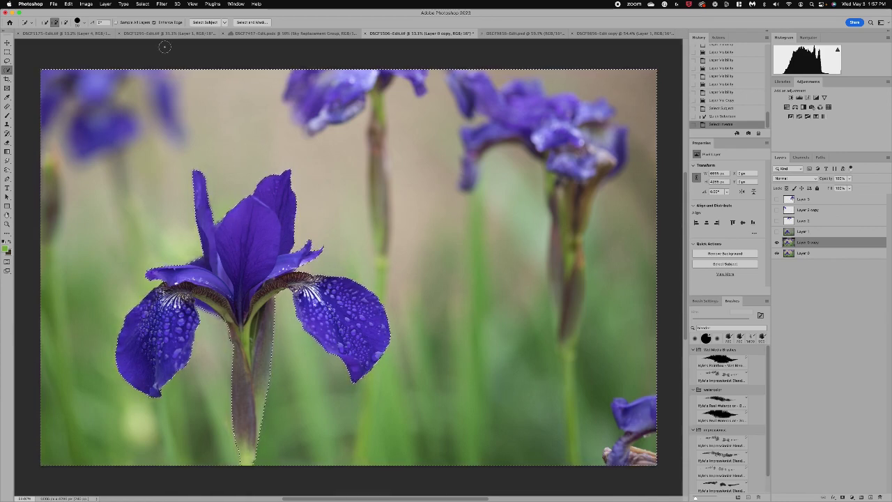
# Step: Apply a Gaussian Blur with a radius of about 150 pixels to the selected background
pyautogui.click(163, 5)
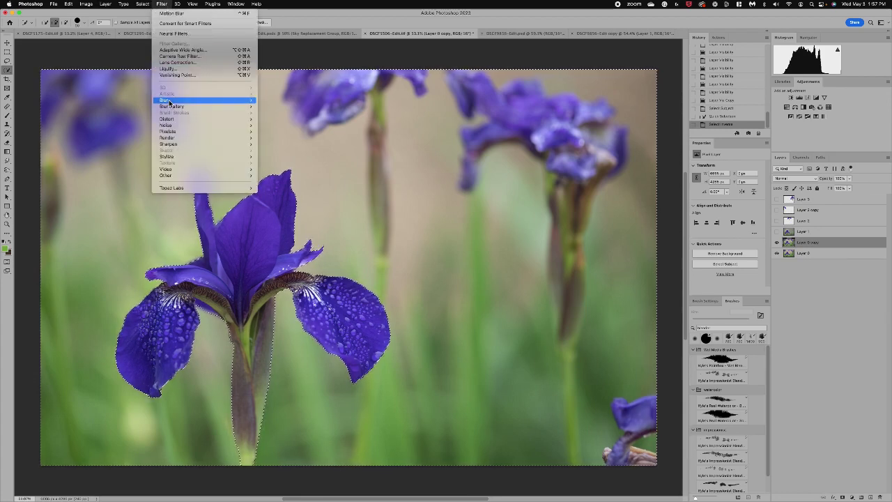
pyautogui.moveTo(169, 103)
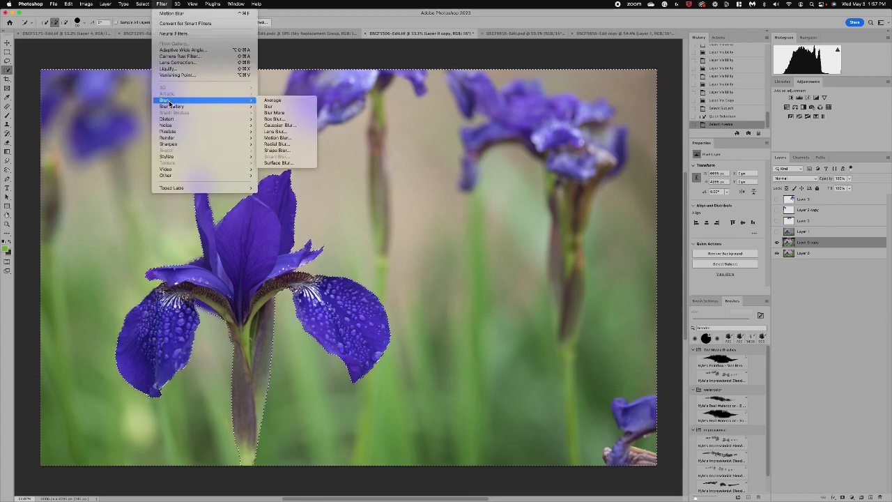
pyautogui.click(291, 124)
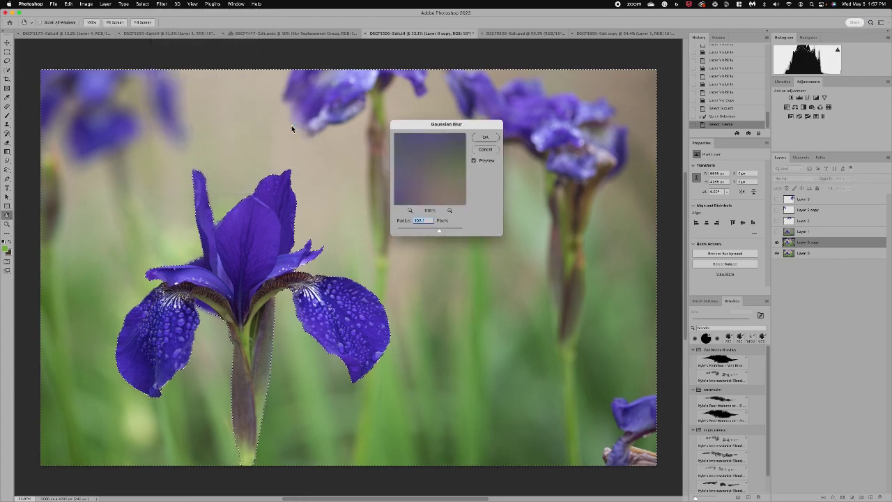
pyautogui.moveTo(433, 229); pyautogui.dragTo(437, 228)
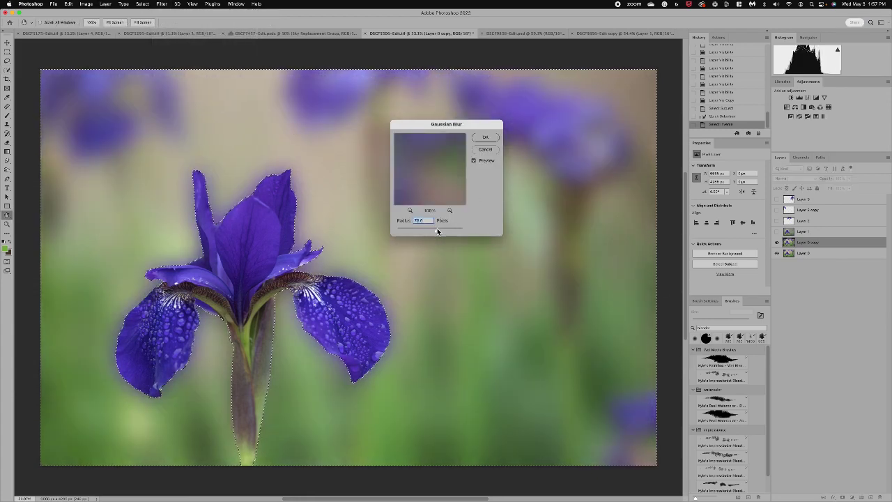
pyautogui.click(445, 228)
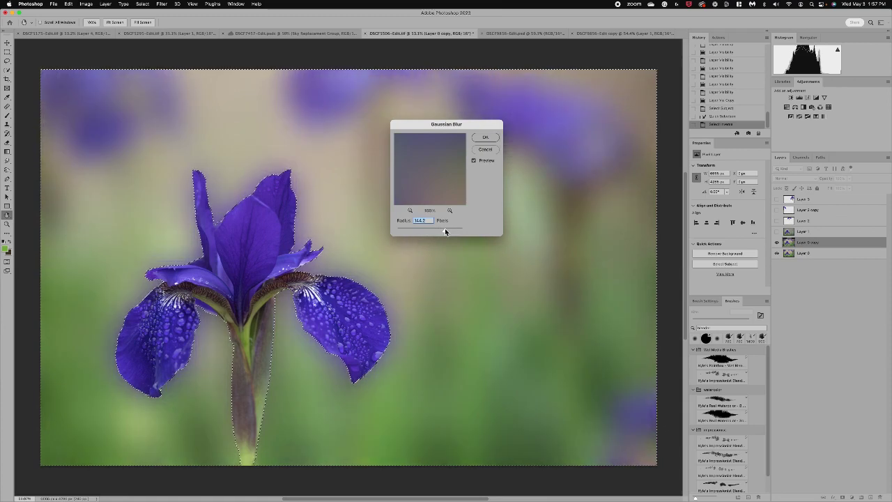
pyautogui.moveTo(442, 229); pyautogui.dragTo(444, 230)
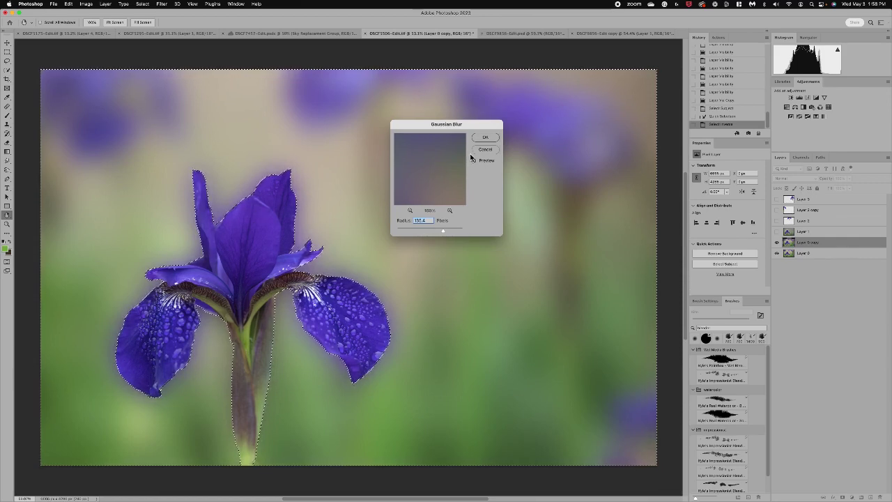
pyautogui.click(490, 139)
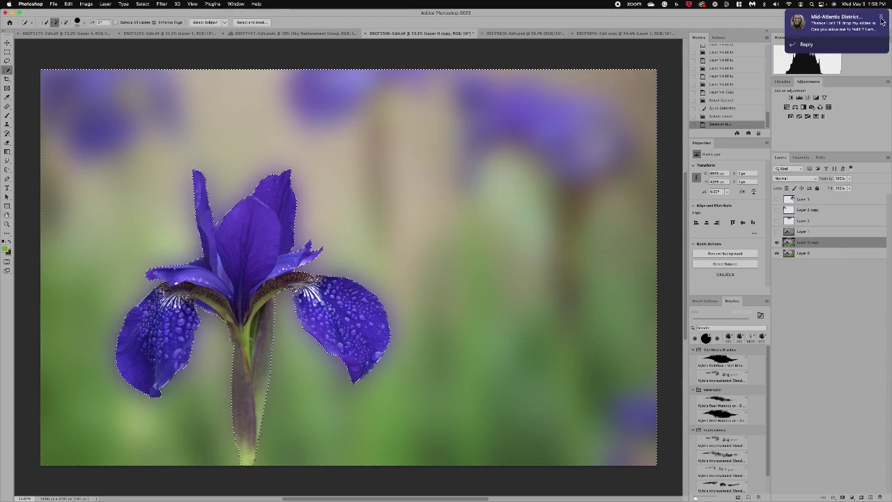
# Step: Dismiss the chat notification, sample a blurred background colour, and set a roughly 400 px brush
pyautogui.click(882, 21)
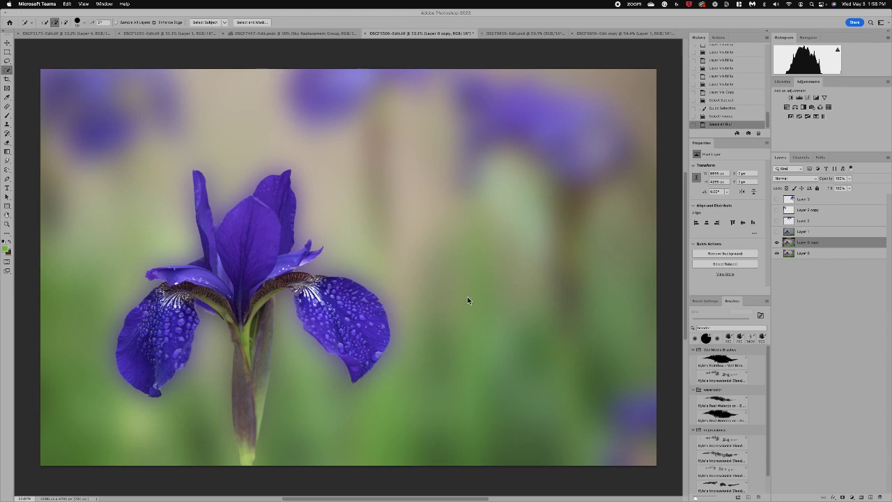
pyautogui.click(7, 98)
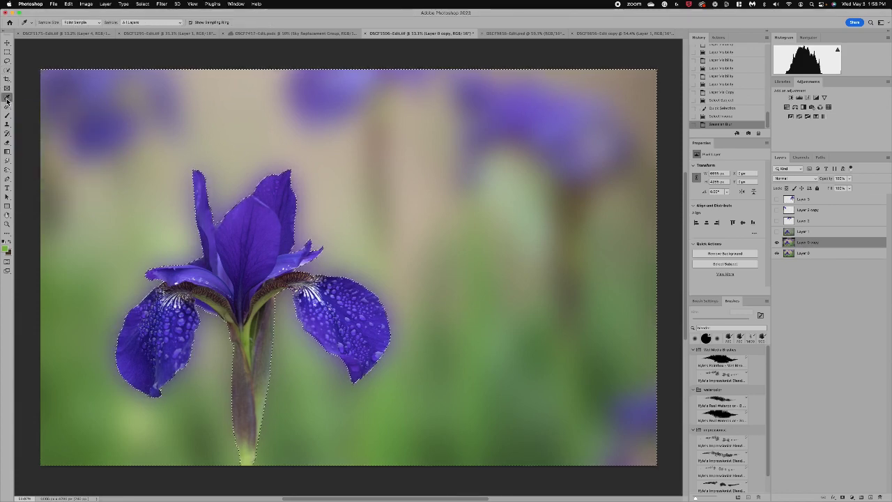
pyautogui.click(529, 228)
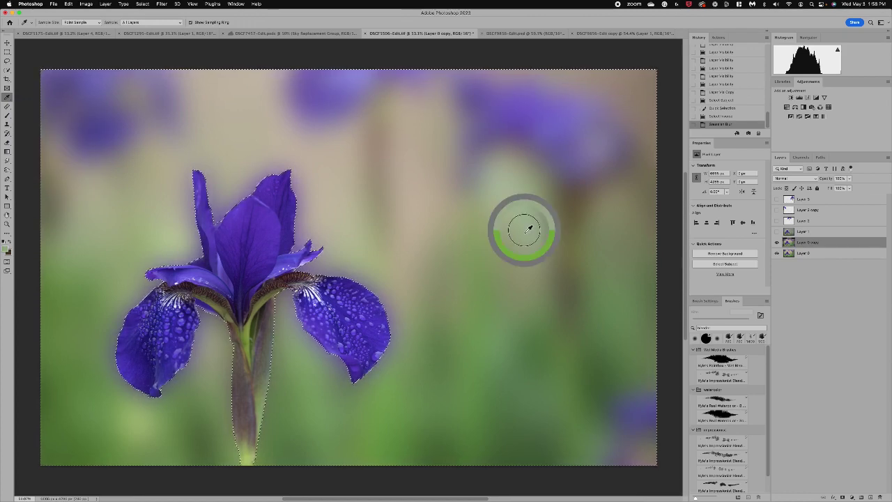
pyautogui.click(7, 115)
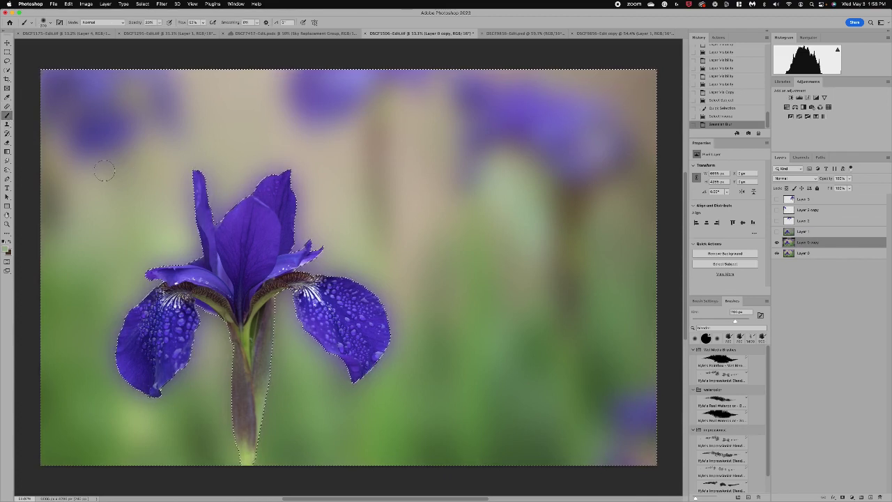
pyautogui.press(']')
pyautogui.press(']')
pyautogui.press(']')
pyautogui.press(']')
pyautogui.press(']')
pyautogui.press(']')
pyautogui.press(']')
pyautogui.press(']')
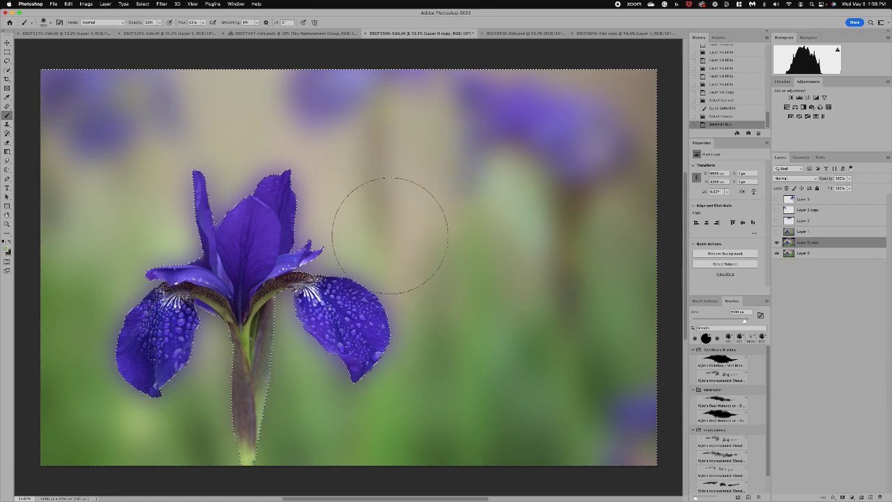
# Step: Paint the sampled colour over background areas, lowering opacity to softly cover the top purple blur
pyautogui.moveTo(367, 130); pyautogui.dragTo(390, 161)
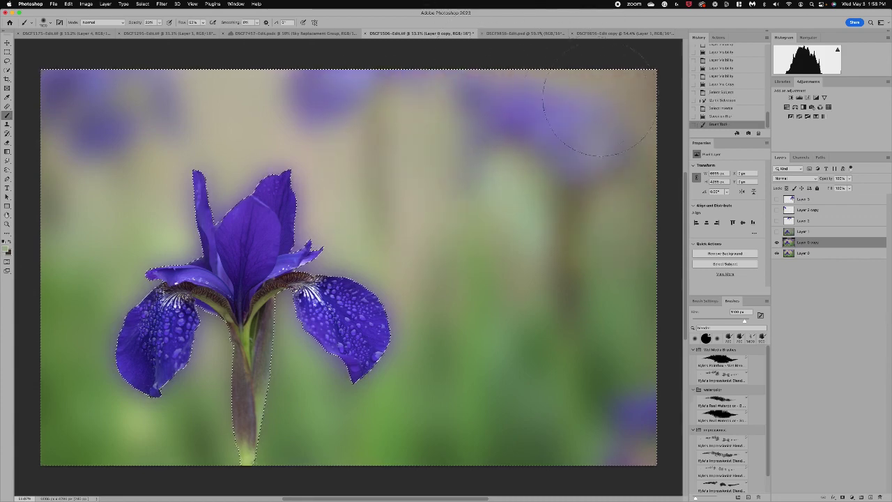
pyautogui.moveTo(566, 267); pyautogui.dragTo(558, 279)
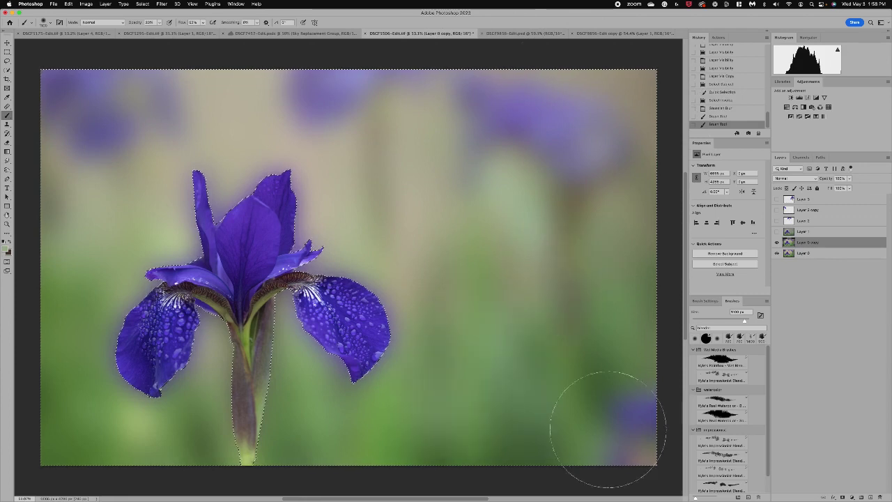
pyautogui.moveTo(609, 438)
pyautogui.mouseDown()
pyautogui.moveTo(618, 441)
pyautogui.moveTo(567, 442)
pyautogui.mouseUp()
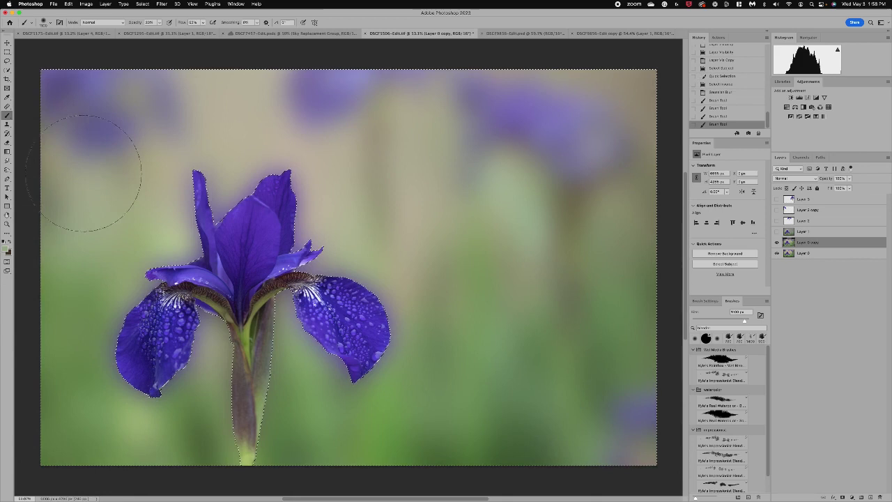
pyautogui.moveTo(76, 120)
pyautogui.mouseDown()
pyautogui.moveTo(310, 105)
pyautogui.moveTo(409, 135)
pyautogui.mouseUp()
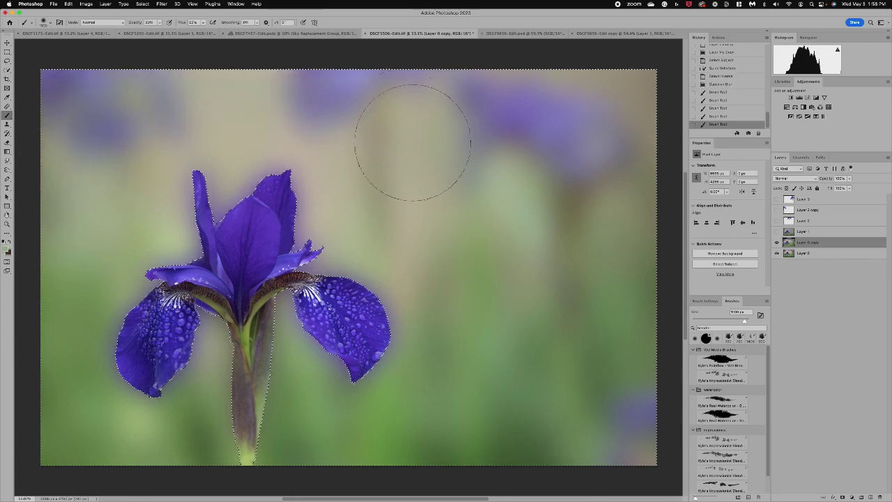
pyautogui.click(380, 162)
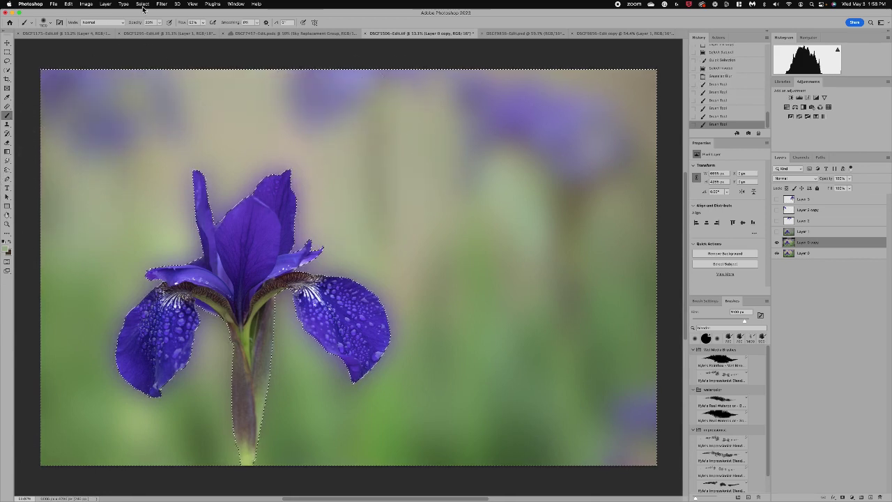
pyautogui.moveTo(159, 25); pyautogui.dragTo(168, 34)
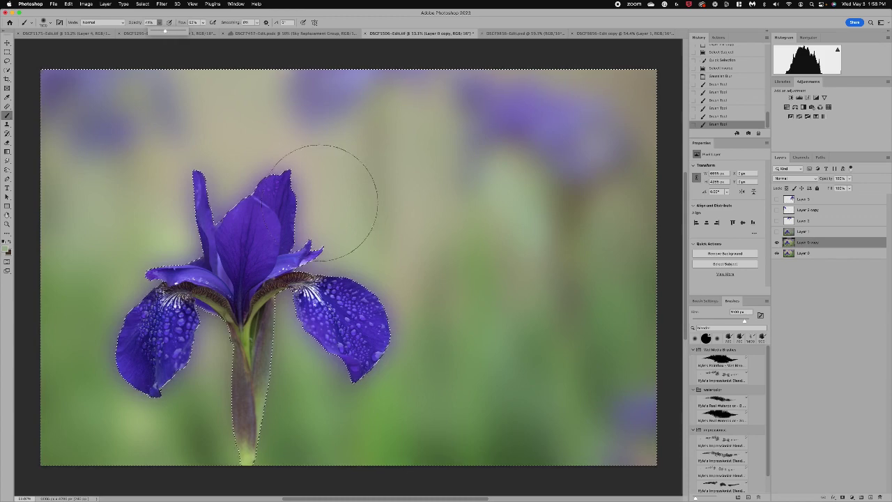
pyautogui.moveTo(381, 204); pyautogui.dragTo(380, 106)
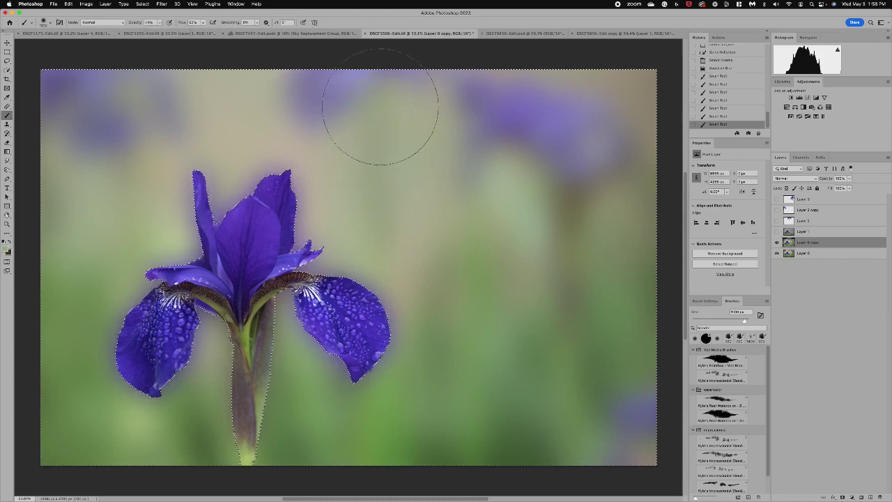
# Step: Sample a new backdrop colour, raise brush opacity, and paint soft strokes over the upper-left background
pyautogui.click(8, 99)
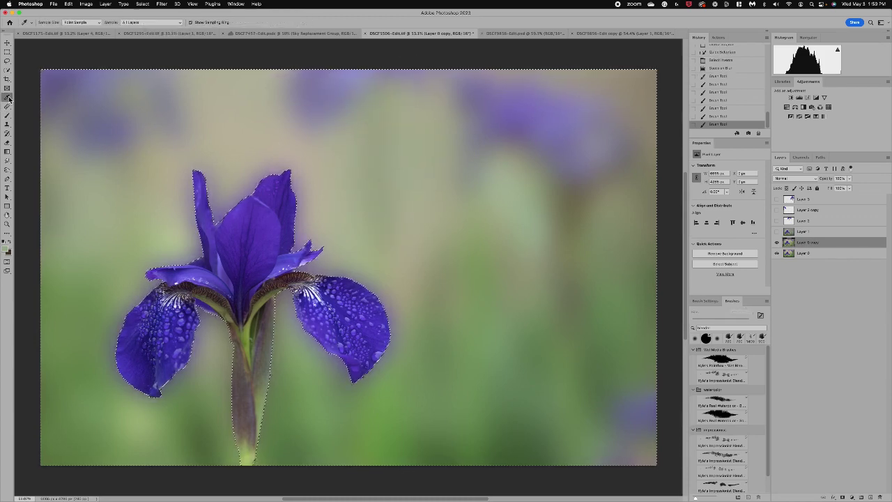
pyautogui.click(645, 410)
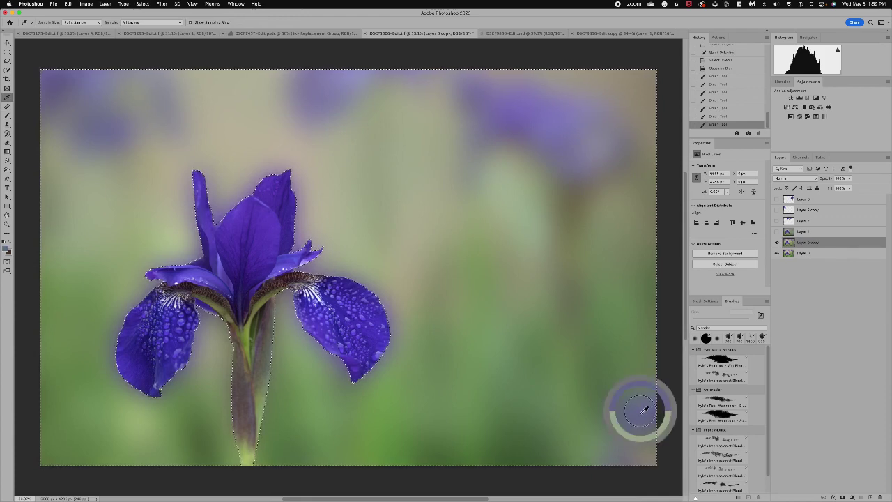
pyautogui.click(7, 115)
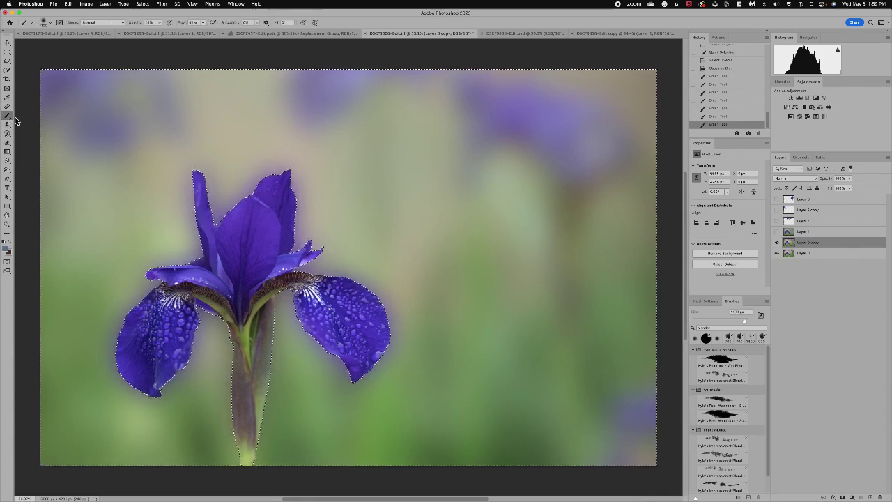
pyautogui.click(158, 22)
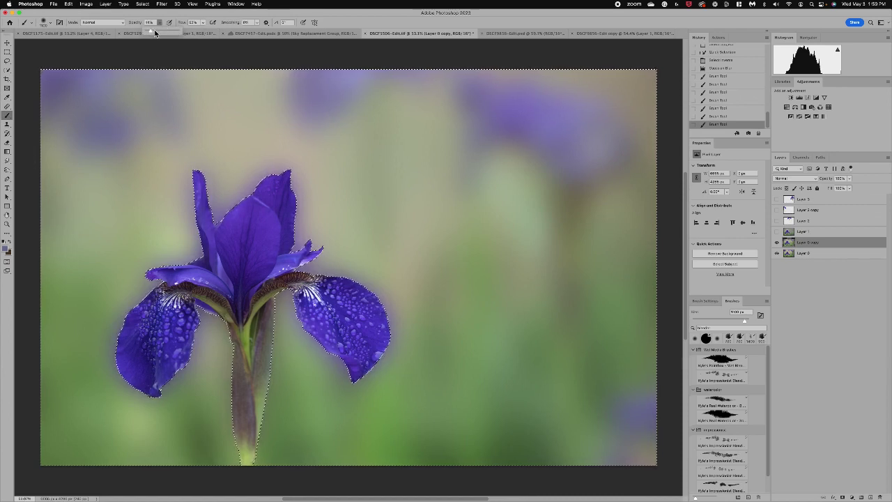
pyautogui.moveTo(155, 32); pyautogui.dragTo(161, 32)
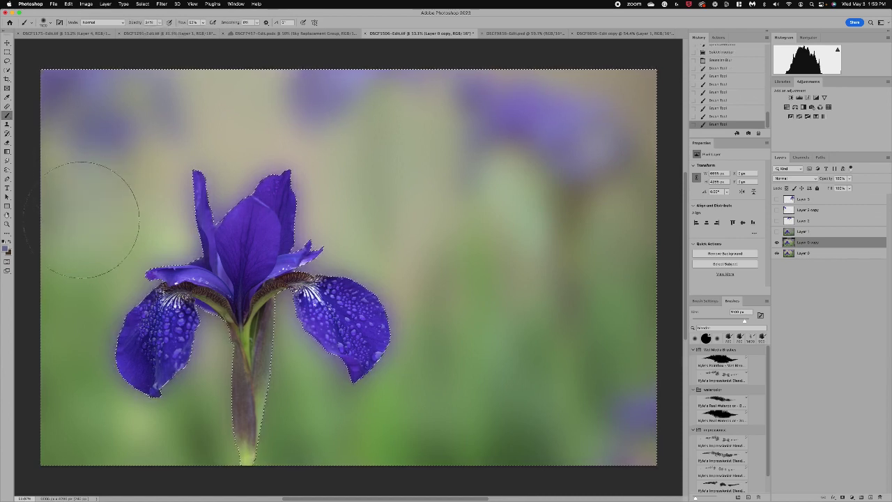
pyautogui.moveTo(81, 220)
pyautogui.mouseDown()
pyautogui.moveTo(129, 189)
pyautogui.moveTo(133, 139)
pyautogui.moveTo(143, 132)
pyautogui.mouseUp()
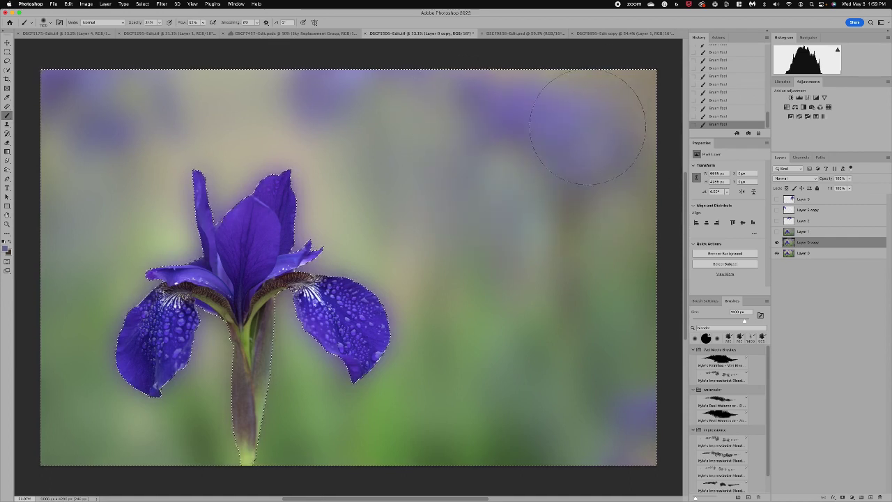
# Step: Apply a Motion Blur at angle 34 and distance 140 pixels, then deselect
pyautogui.click(163, 5)
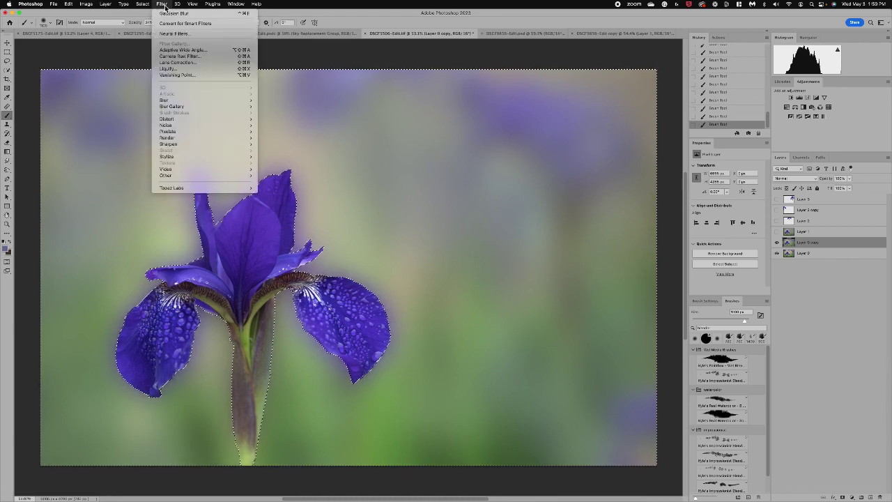
pyautogui.moveTo(182, 104)
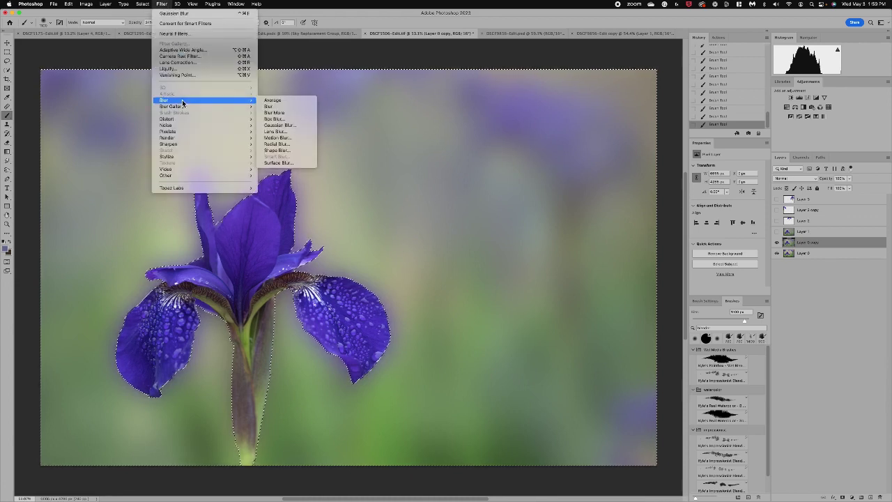
pyautogui.click(283, 139)
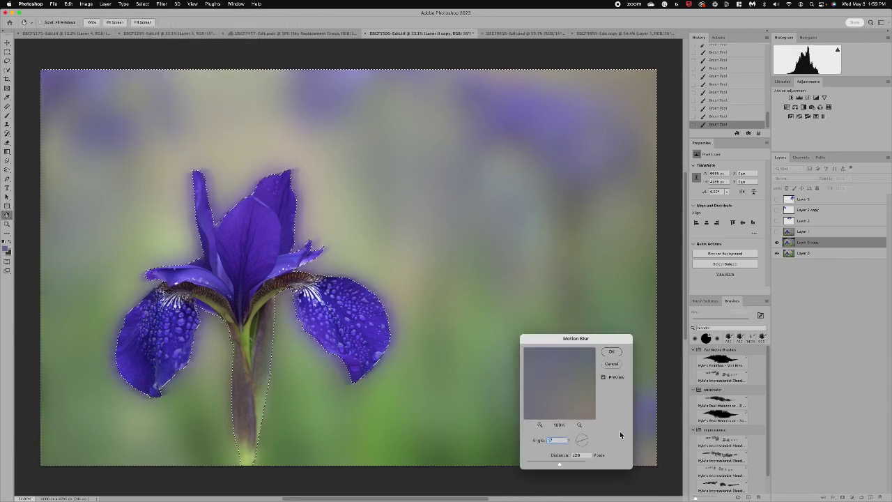
pyautogui.moveTo(588, 441); pyautogui.dragTo(589, 439)
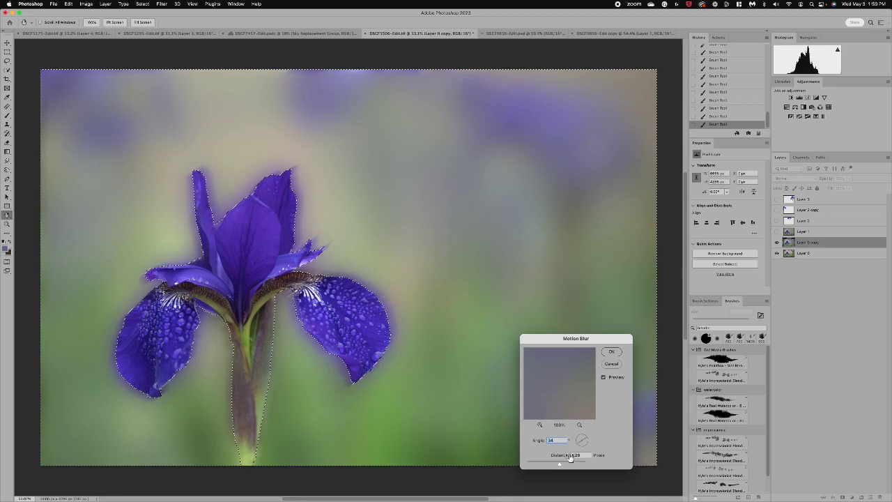
pyautogui.moveTo(566, 463); pyautogui.dragTo(554, 464)
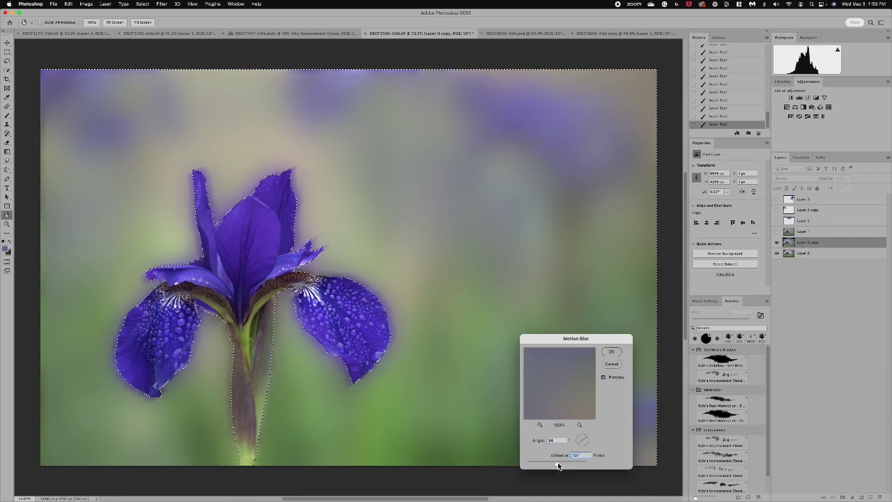
pyautogui.moveTo(557, 463); pyautogui.dragTo(561, 465)
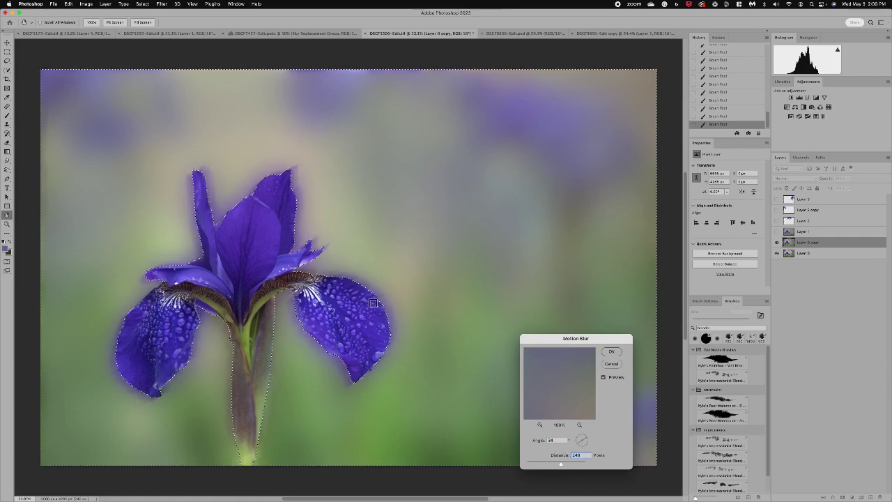
pyautogui.click(612, 352)
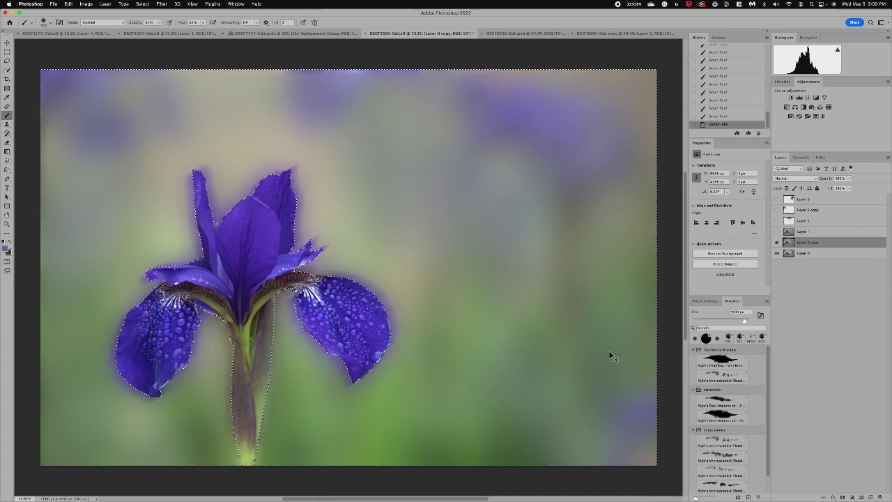
pyautogui.press('super+d')
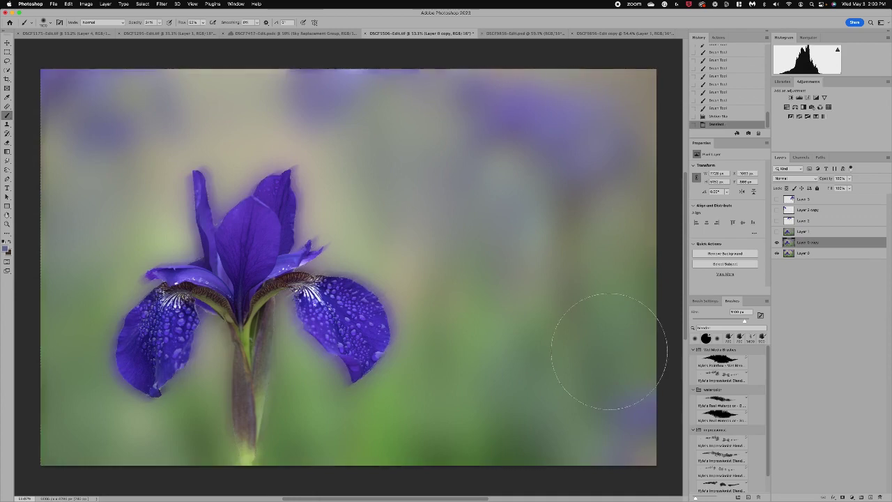
pyautogui.click(777, 243)
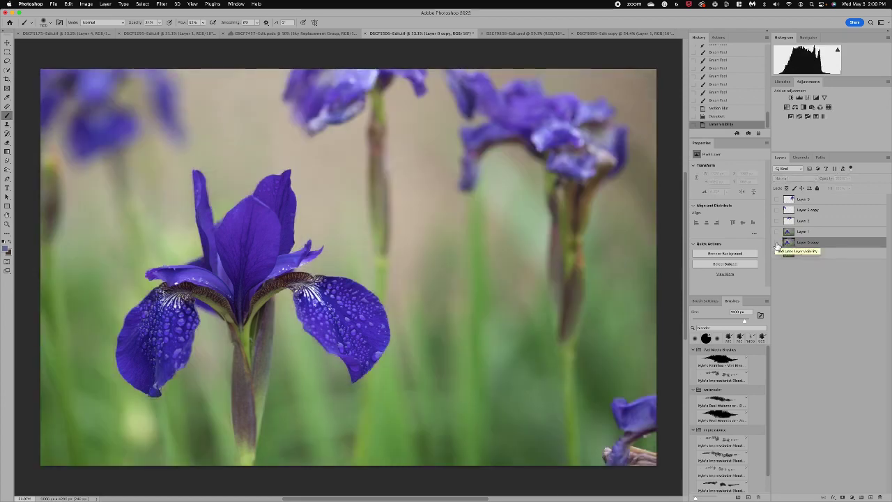
pyautogui.click(777, 244)
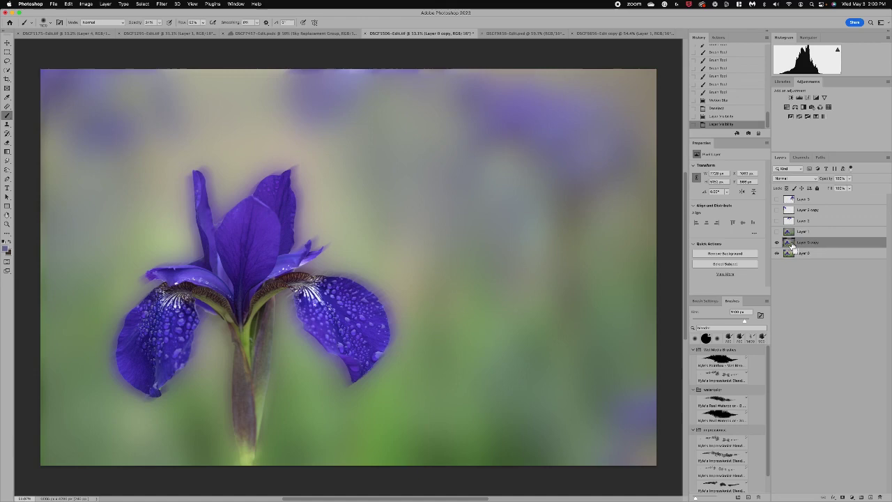
# Step: Duplicate the blurred layer and apply Filter > Stylize > Oil Paint to the copy
pyautogui.hotkey('ctrl', 'j')
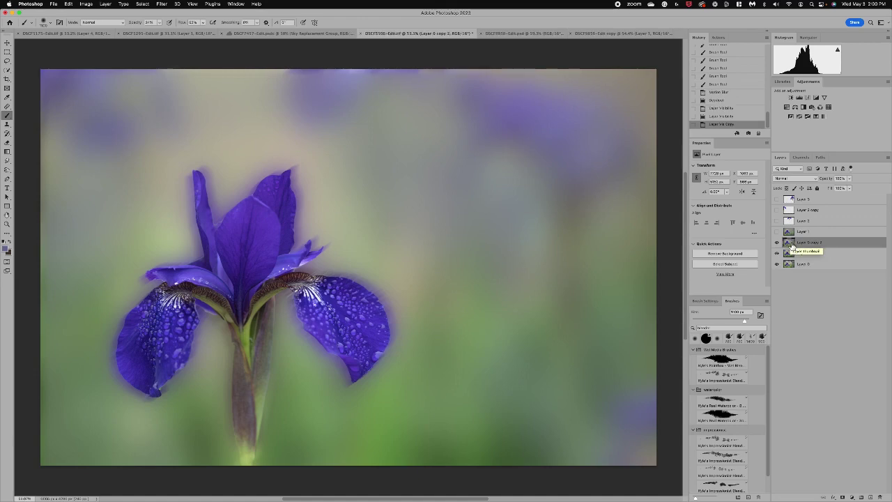
pyautogui.click(161, 4)
pyautogui.moveTo(230, 156)
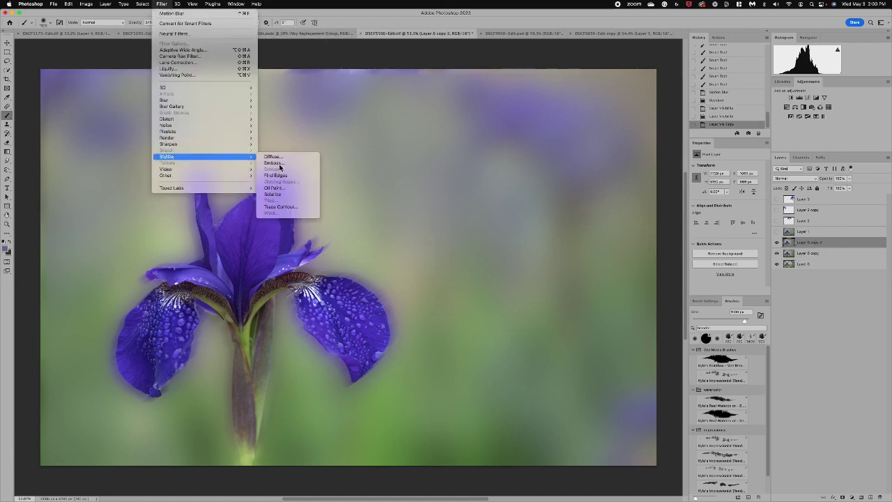
pyautogui.click(295, 188)
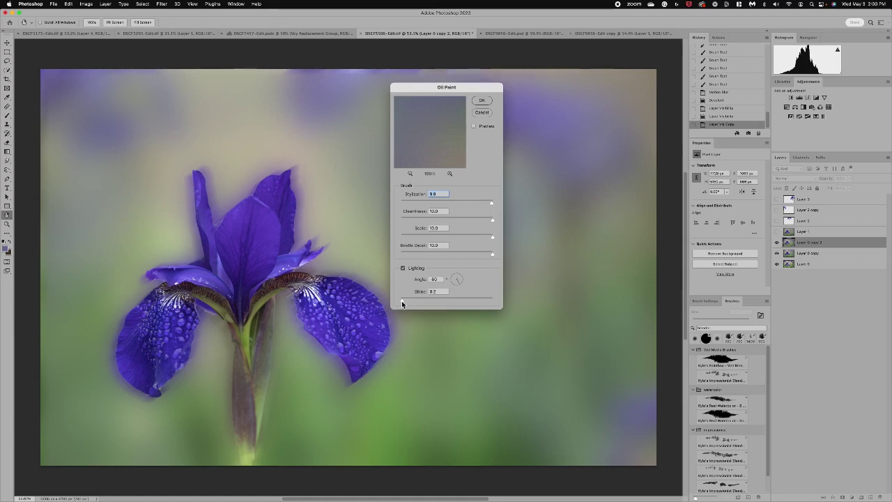
pyautogui.click(484, 102)
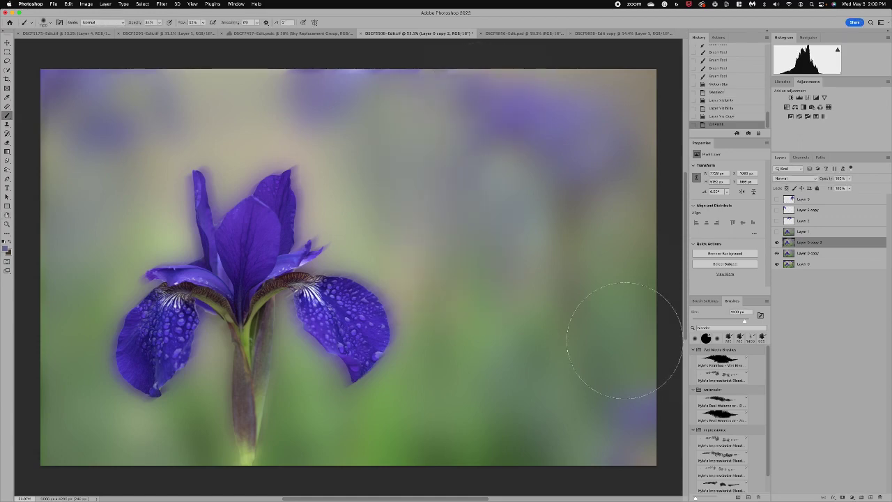
# Step: Compare the oil-painted, blurred and original iris layers, then switch to the DSCF9856-Edit.psd dahlia document
pyautogui.click(777, 243)
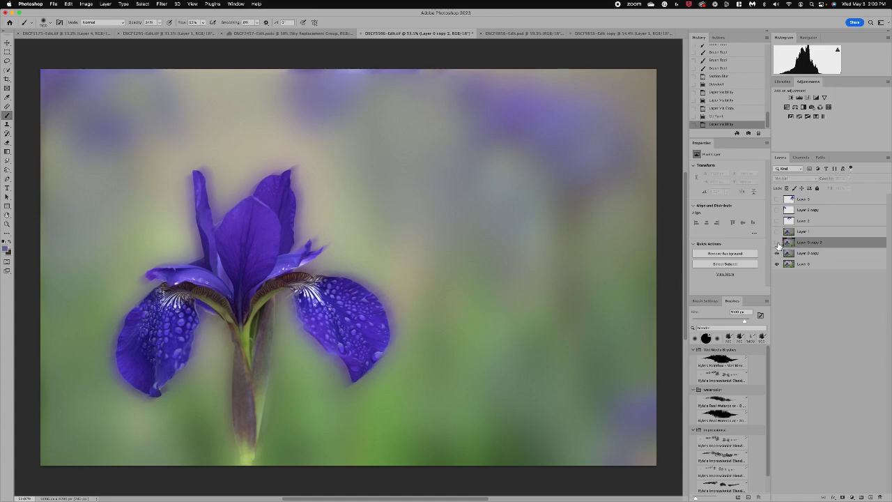
pyautogui.click(778, 244)
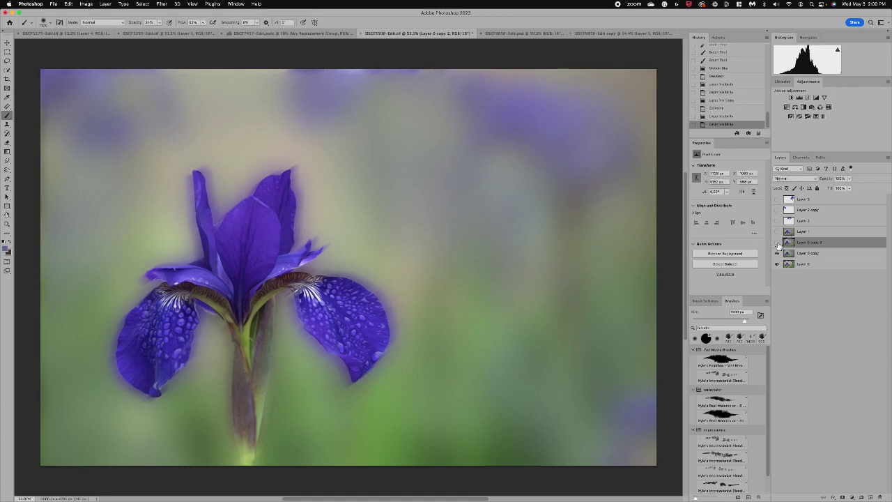
pyautogui.click(778, 243)
pyautogui.click(778, 243)
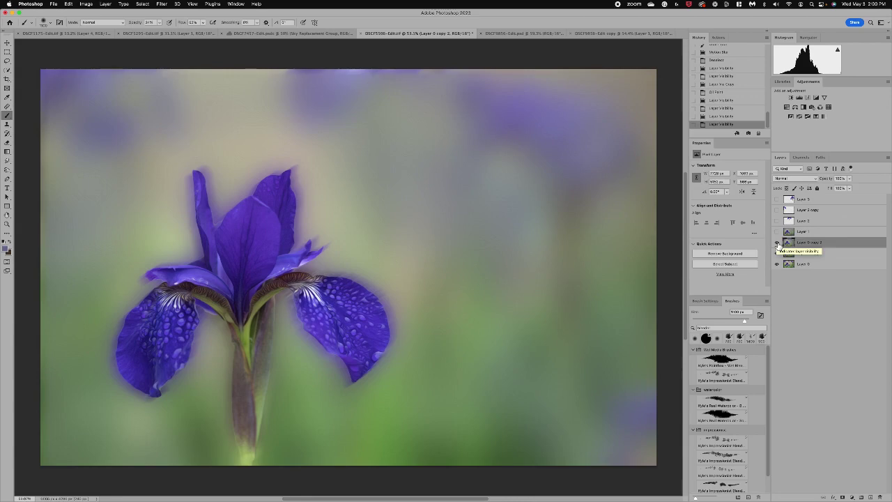
pyautogui.click(778, 242)
pyautogui.click(779, 253)
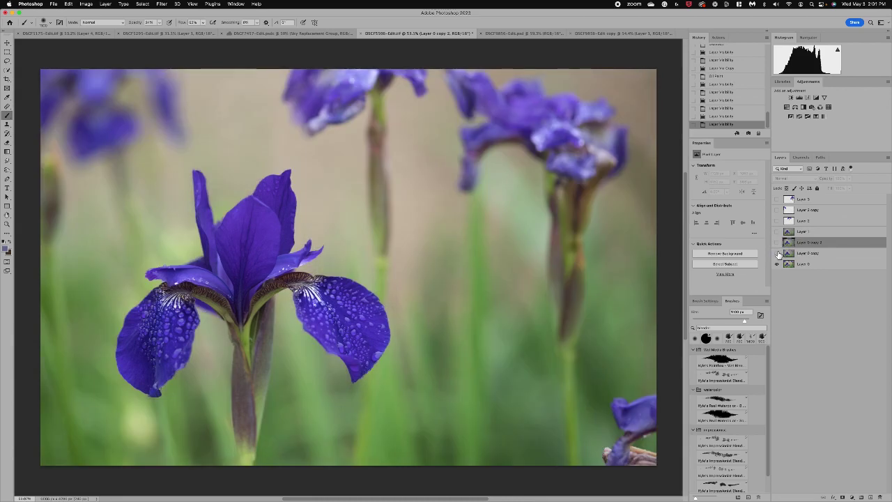
pyautogui.click(778, 253)
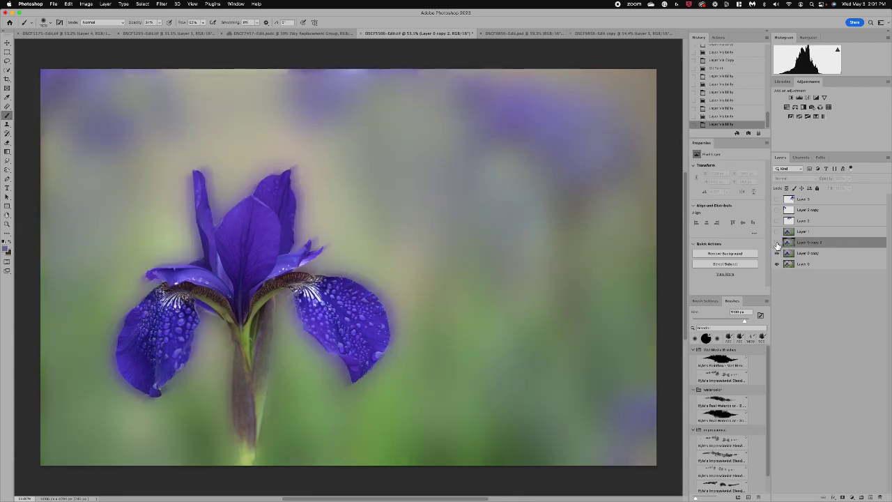
pyautogui.click(778, 242)
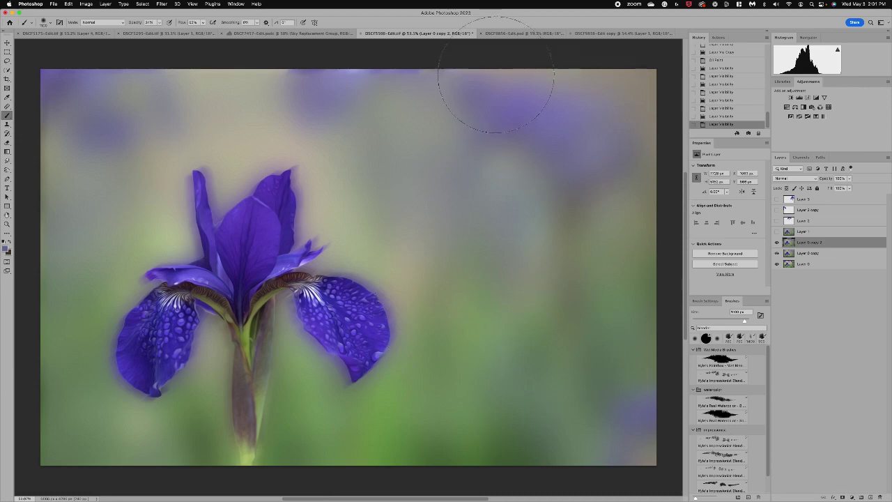
pyautogui.click(519, 31)
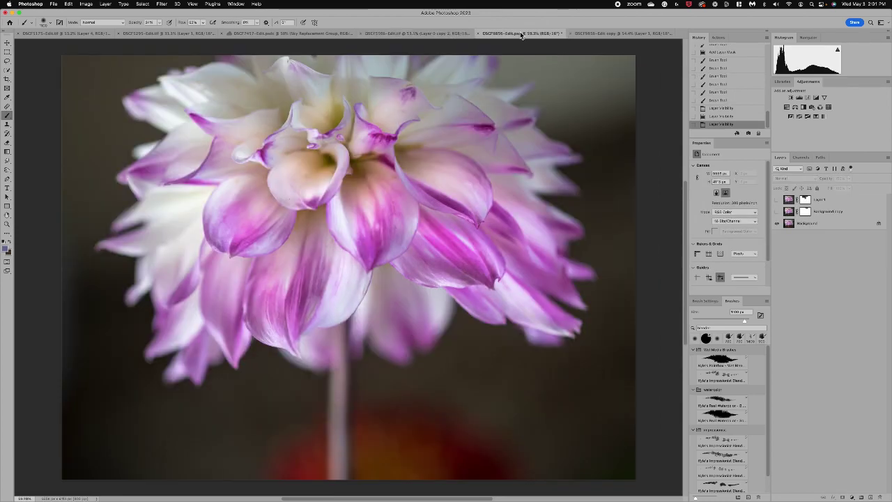
# Step: Switch to the DSCF9858-Edit copy document
pyautogui.click(607, 33)
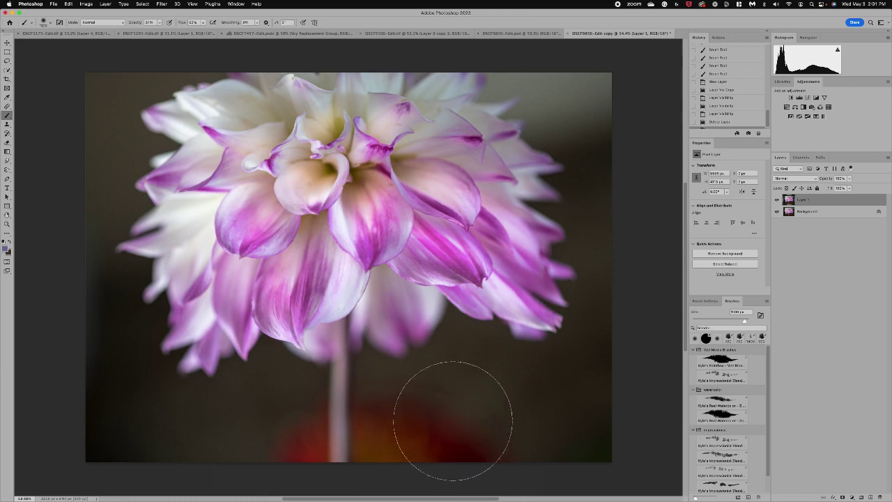
# Step: Sample the dark background colour and paint it over the orange-red glow, shrinking the brush afterwards
pyautogui.click(7, 99)
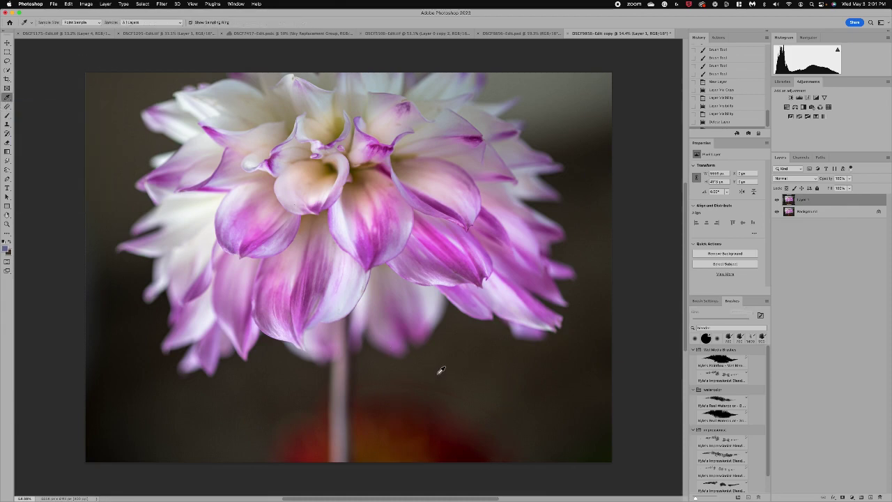
pyautogui.click(442, 364)
pyautogui.click(445, 354)
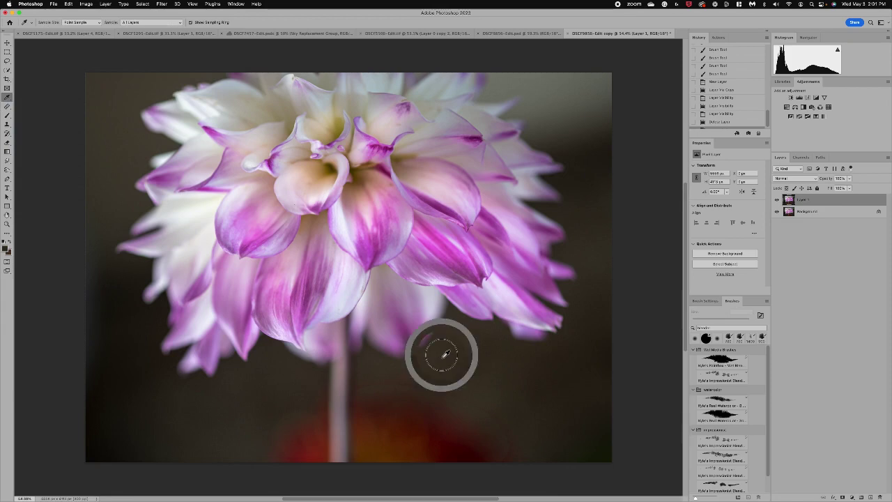
pyautogui.click(127, 184)
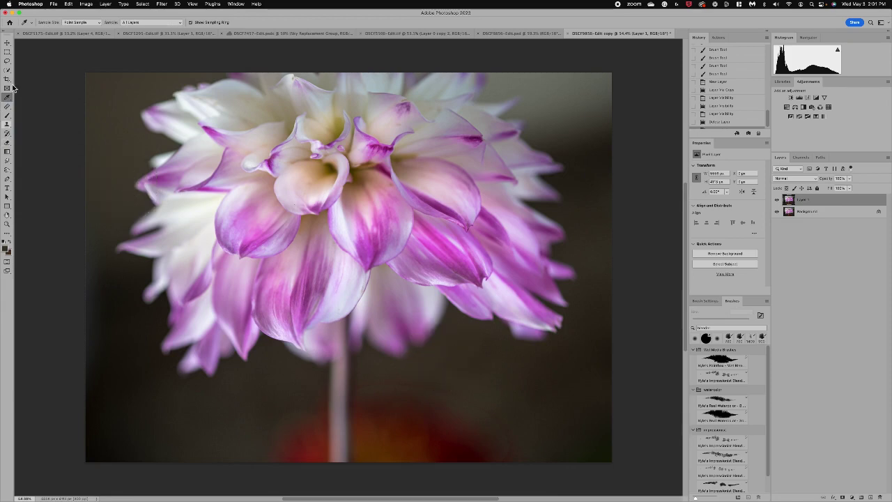
pyautogui.click(8, 116)
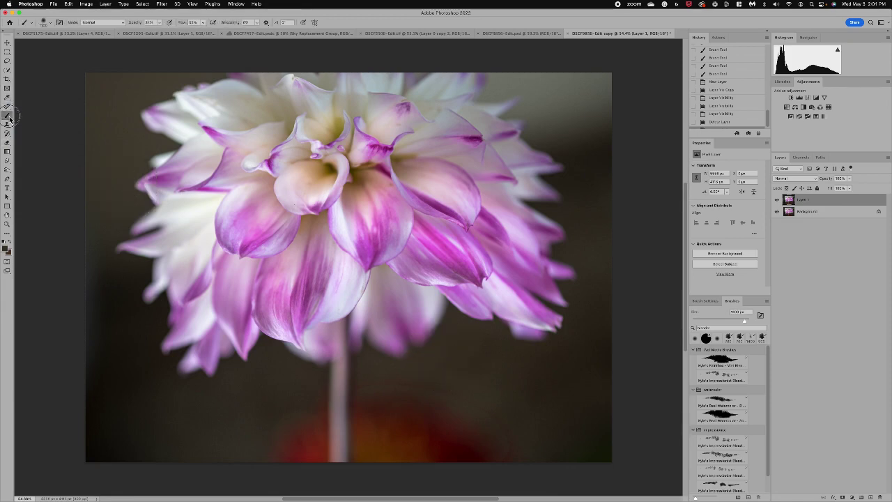
pyautogui.click(159, 23)
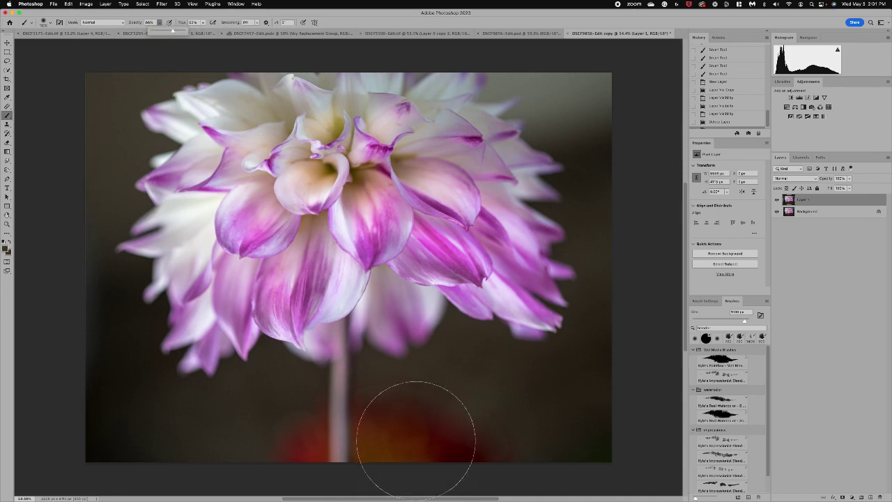
pyautogui.moveTo(416, 439)
pyautogui.mouseDown()
pyautogui.moveTo(456, 425)
pyautogui.moveTo(468, 464)
pyautogui.moveTo(423, 452)
pyautogui.moveTo(415, 419)
pyautogui.moveTo(400, 422)
pyautogui.moveTo(492, 446)
pyautogui.moveTo(453, 444)
pyautogui.moveTo(450, 436)
pyautogui.moveTo(459, 458)
pyautogui.moveTo(452, 464)
pyautogui.moveTo(427, 453)
pyautogui.moveTo(404, 428)
pyautogui.mouseUp()
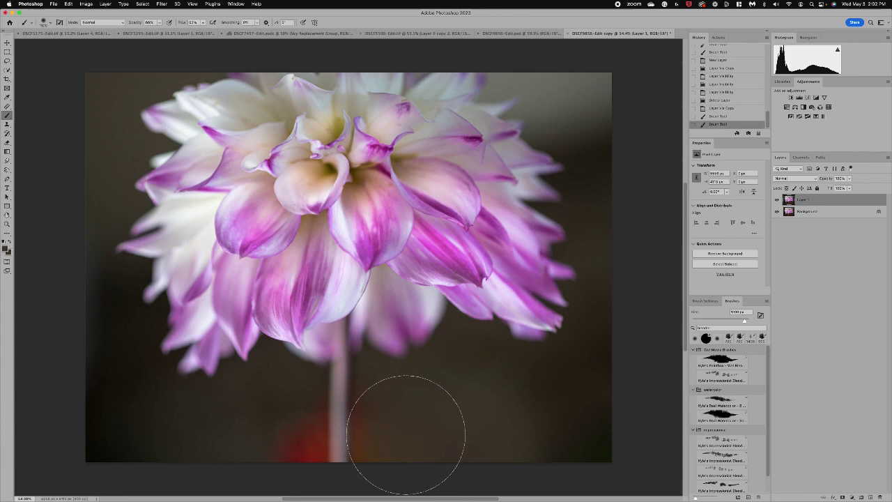
pyautogui.press('[')
pyautogui.press('[')
pyautogui.press('[')
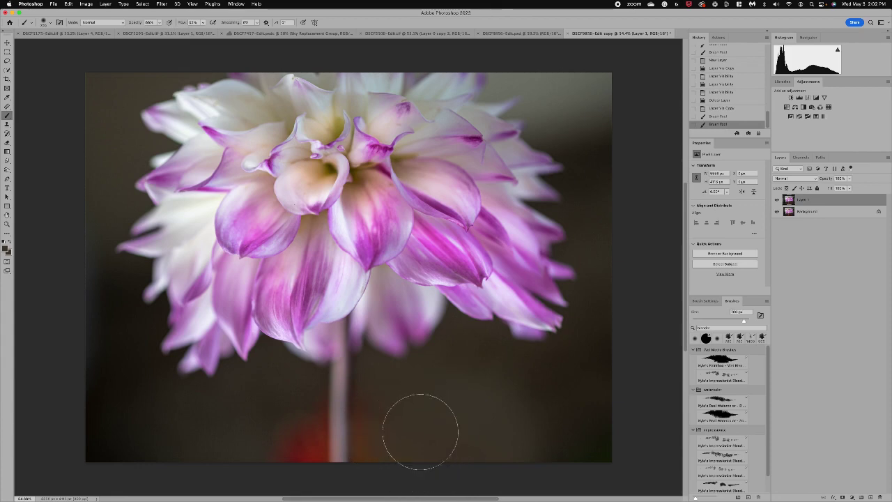
pyautogui.press('[')
pyautogui.press('[')
# Step: Paint out the red blob and reddish glow at the stem base with a larger dark brush
pyautogui.click(356, 380)
pyautogui.scroll(5, 357, 379)
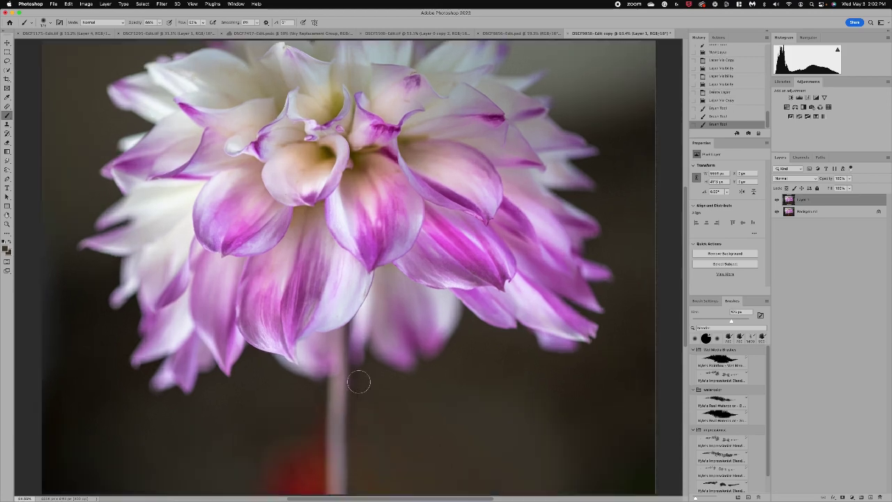
pyautogui.scroll(-5, 273, 486)
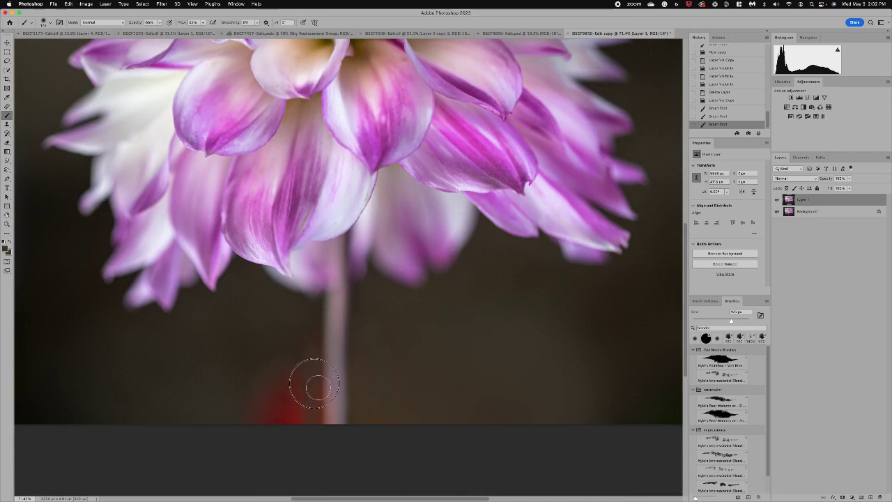
pyautogui.moveTo(314, 377); pyautogui.dragTo(313, 328)
pyautogui.press(']')
pyautogui.press(']')
pyautogui.press(']')
pyautogui.press(']')
pyautogui.press(']')
pyautogui.press(']')
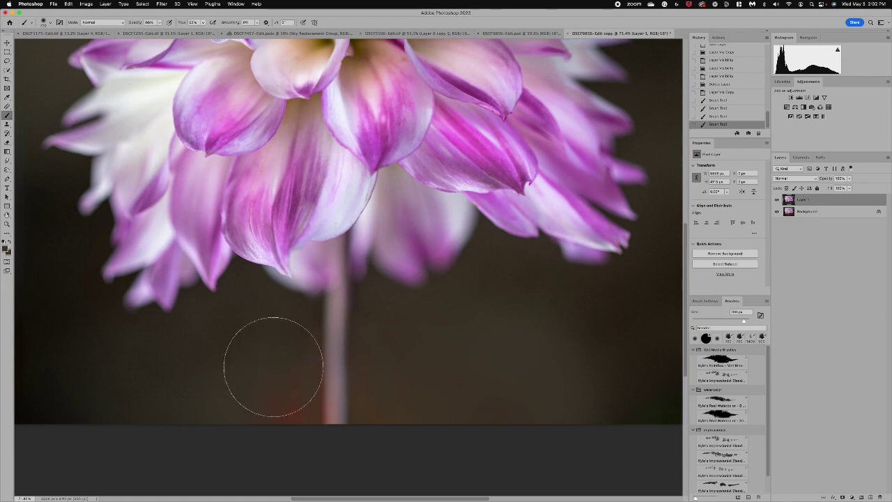
pyautogui.moveTo(273, 418)
pyautogui.mouseDown()
pyautogui.moveTo(266, 374)
pyautogui.moveTo(277, 351)
pyautogui.moveTo(262, 425)
pyautogui.moveTo(420, 424)
pyautogui.moveTo(397, 338)
pyautogui.moveTo(405, 355)
pyautogui.mouseUp()
pyautogui.moveTo(498, 378)
pyautogui.mouseDown()
pyautogui.moveTo(506, 423)
pyautogui.moveTo(270, 428)
pyautogui.moveTo(269, 374)
pyautogui.moveTo(201, 380)
pyautogui.moveTo(139, 391)
pyautogui.mouseUp()
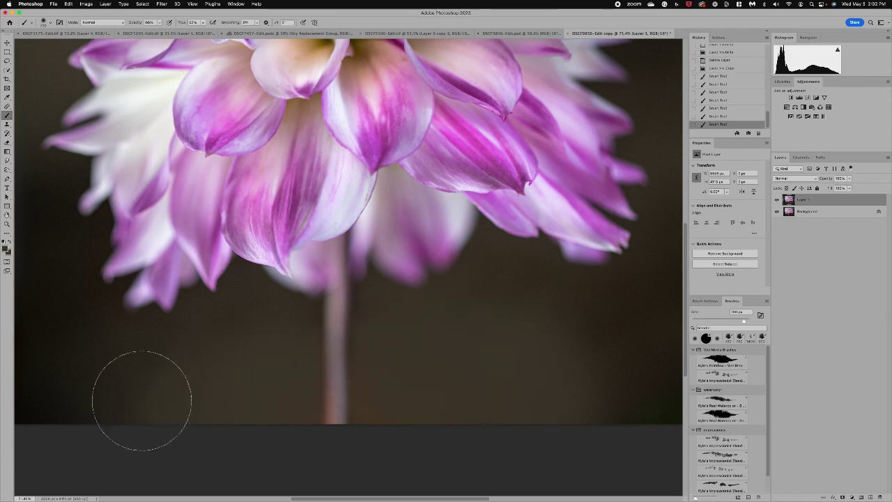
pyautogui.scroll(-1, 126, 433)
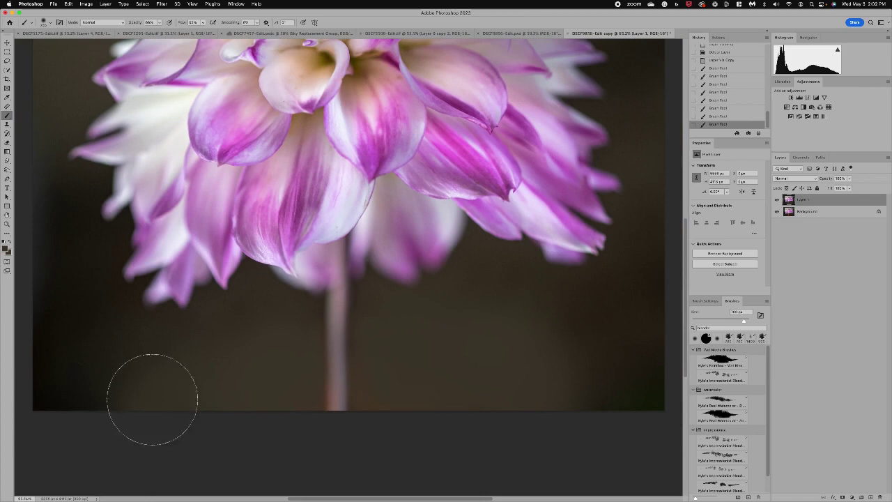
pyautogui.scroll(3, 169, 384)
pyautogui.scroll(-1, 167, 378)
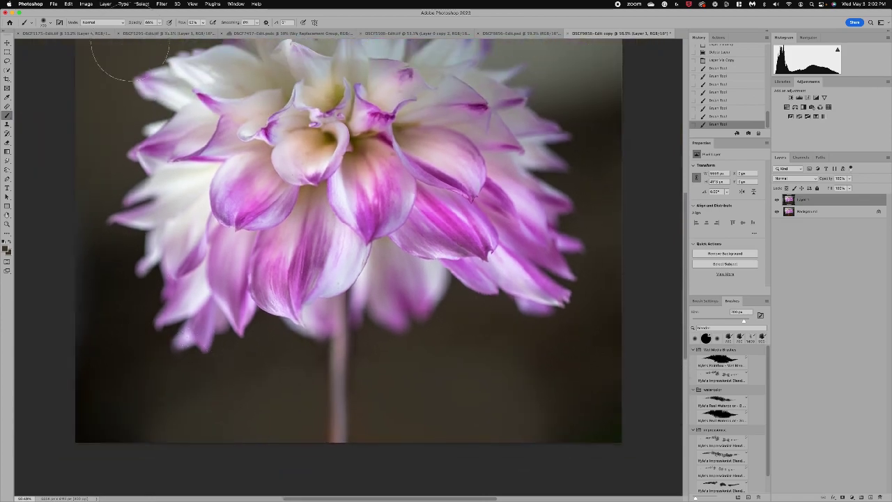
# Step: Lower the brush opacity and softly paint along the stem and the image's lower-left edge
pyautogui.click(159, 24)
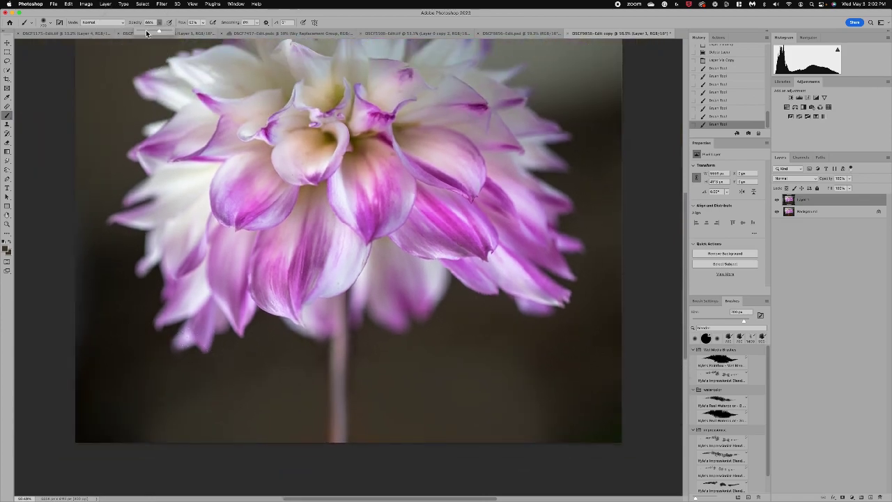
pyautogui.moveTo(146, 32); pyautogui.dragTo(142, 32)
pyautogui.click(328, 418)
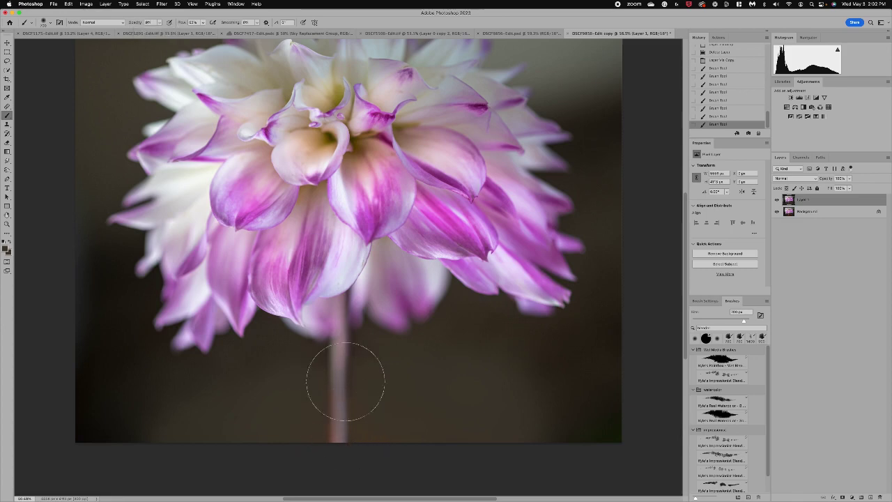
pyautogui.moveTo(345, 381)
pyautogui.mouseDown()
pyautogui.moveTo(333, 437)
pyautogui.moveTo(332, 398)
pyautogui.moveTo(332, 437)
pyautogui.mouseUp()
pyautogui.click(93, 370)
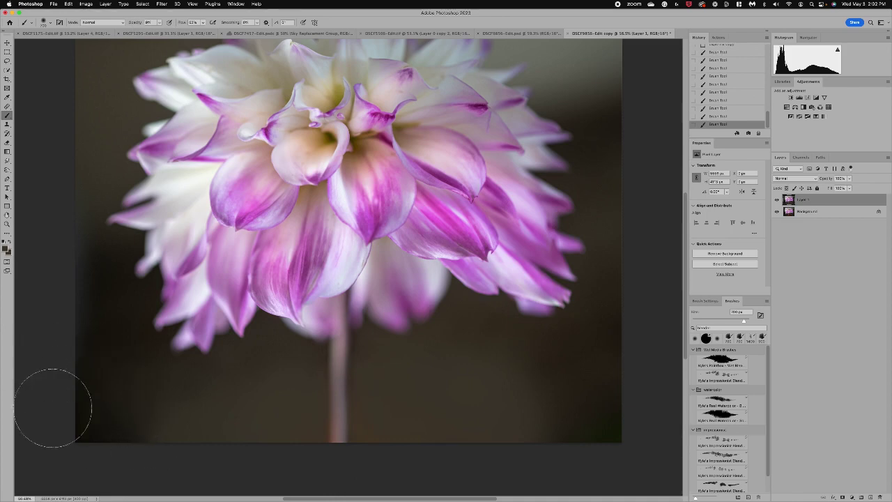
# Step: Raise the brush opacity to 26%
pyautogui.click(160, 23)
pyautogui.moveTo(166, 33); pyautogui.dragTo(171, 32)
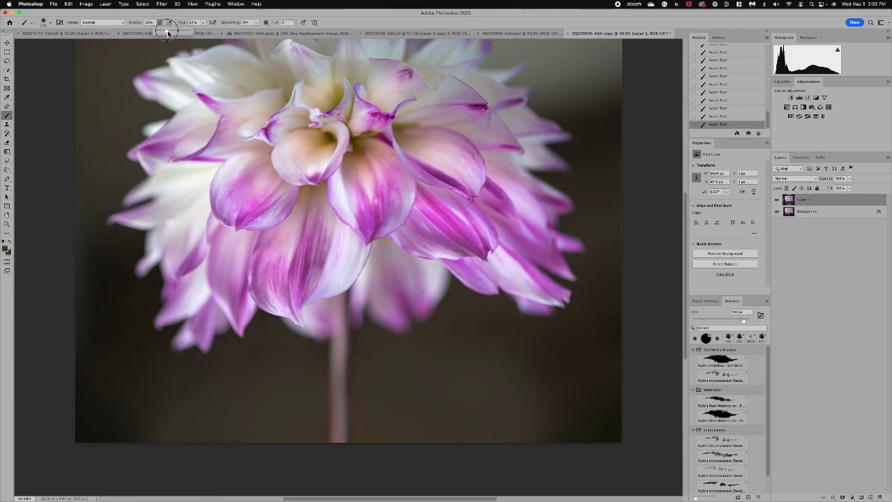
pyautogui.scroll(2, 109, 396)
pyautogui.scroll(-2, 123, 397)
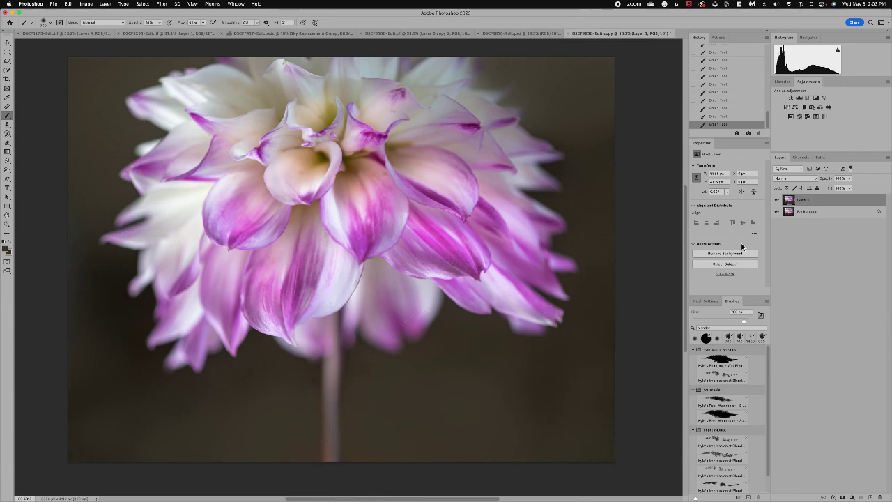
# Step: Compare Layer 1 against the original, then paint over the dark lower-left background
pyautogui.click(777, 200)
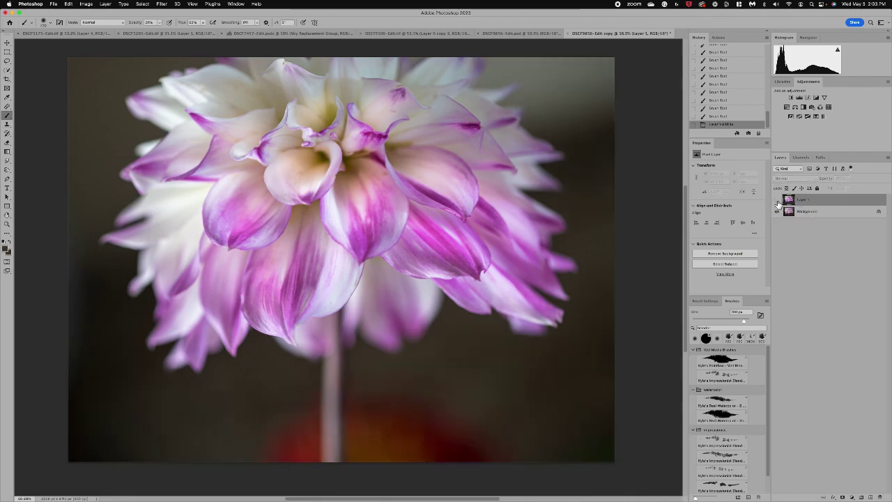
pyautogui.click(777, 200)
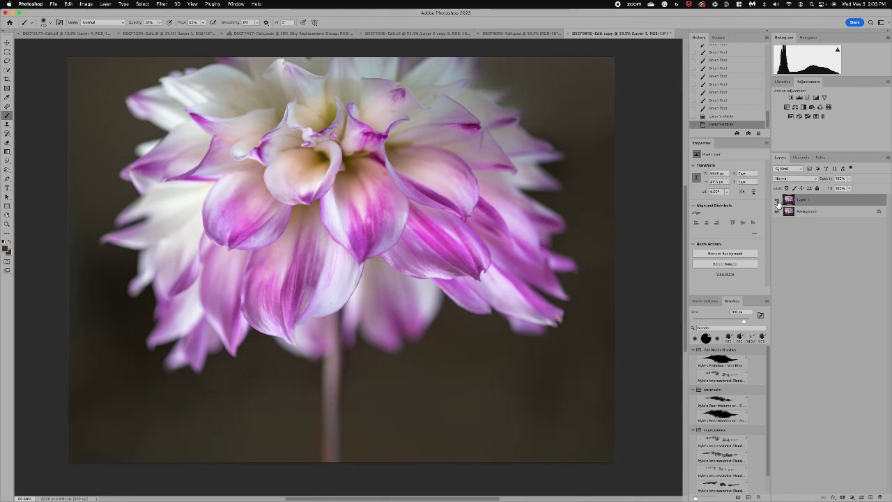
pyautogui.moveTo(47, 406)
pyautogui.mouseDown()
pyautogui.moveTo(114, 398)
pyautogui.moveTo(124, 442)
pyautogui.moveTo(20, 479)
pyautogui.mouseUp()
pyautogui.moveTo(90, 290)
pyautogui.mouseDown()
pyautogui.moveTo(112, 301)
pyautogui.moveTo(98, 327)
pyautogui.moveTo(125, 314)
pyautogui.mouseUp()
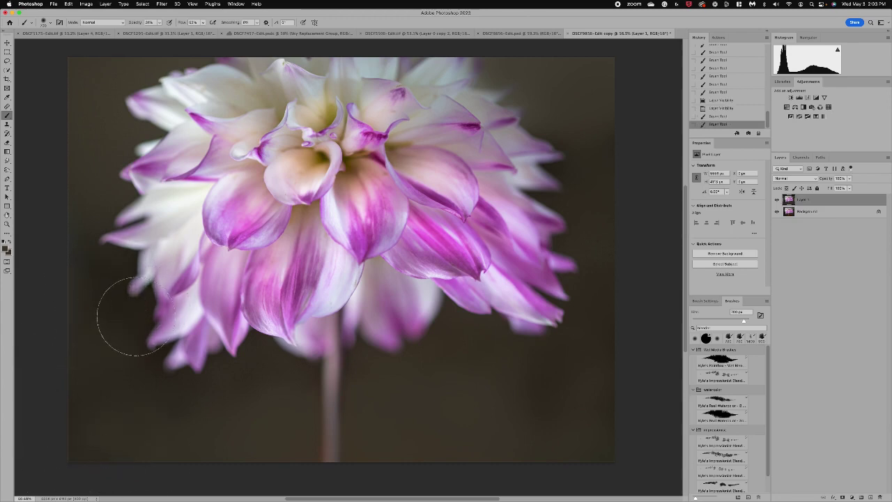
pyautogui.moveTo(79, 249); pyautogui.dragTo(74, 276)
# Step: Paint the background near the right petals, lower right and top right, then recheck Layer 1
pyautogui.moveTo(539, 185)
pyautogui.mouseDown()
pyautogui.moveTo(590, 171)
pyautogui.moveTo(593, 193)
pyautogui.mouseUp()
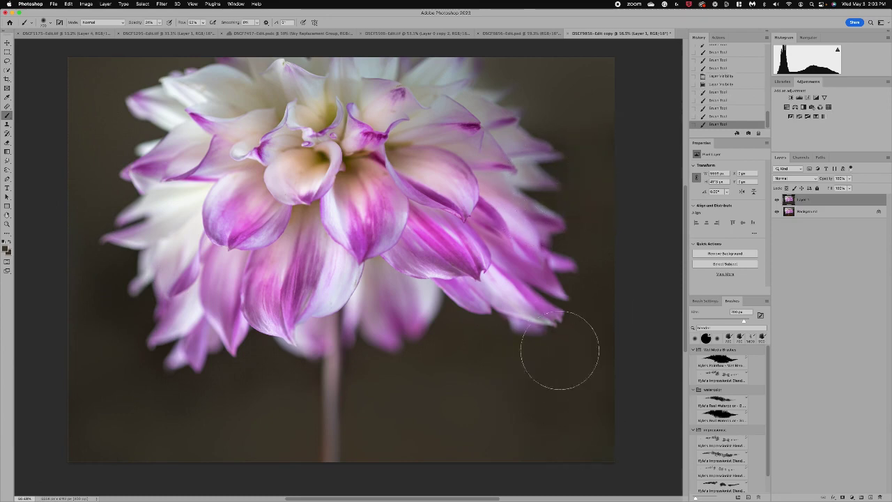
pyautogui.moveTo(597, 338)
pyautogui.mouseDown()
pyautogui.moveTo(579, 407)
pyautogui.moveTo(584, 432)
pyautogui.mouseUp()
pyautogui.moveTo(621, 79)
pyautogui.mouseDown()
pyautogui.moveTo(598, 60)
pyautogui.moveTo(526, 66)
pyautogui.mouseUp()
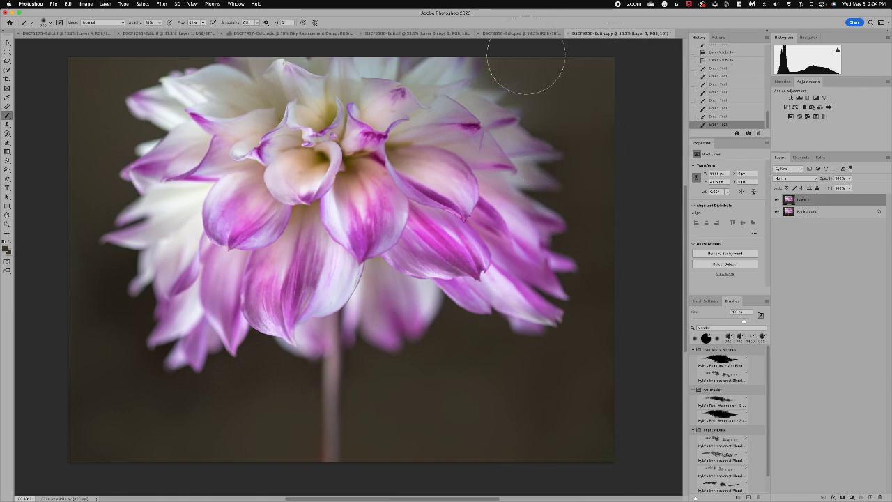
pyautogui.click(777, 200)
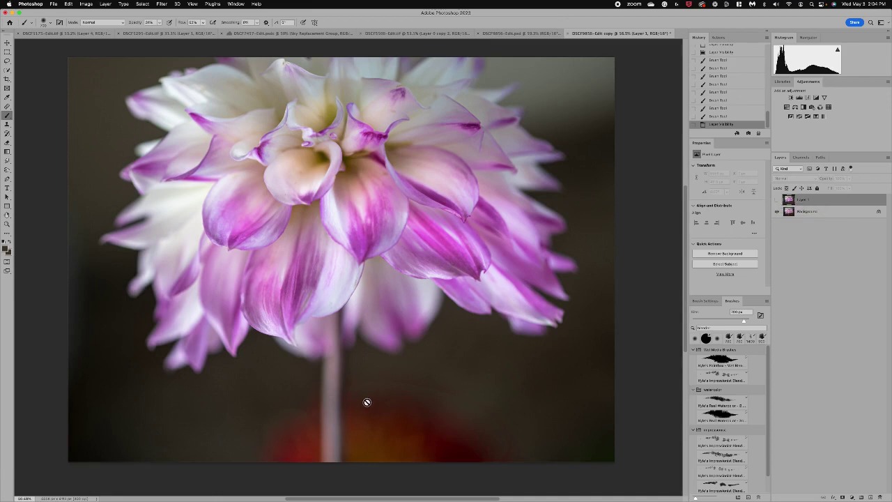
pyautogui.click(778, 200)
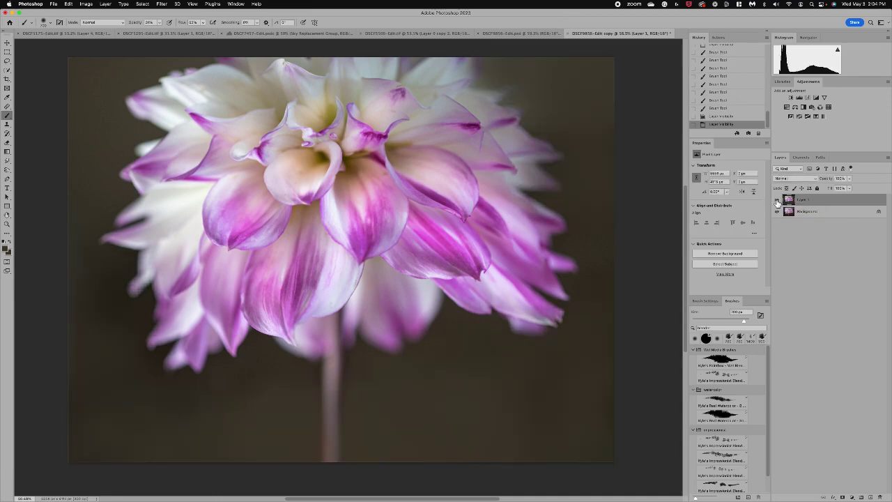
# Step: On DSCF5506-Edit.tif, hide and re-show Layer 0 copy 2 and Layer 0 copy to compare
pyautogui.click(513, 33)
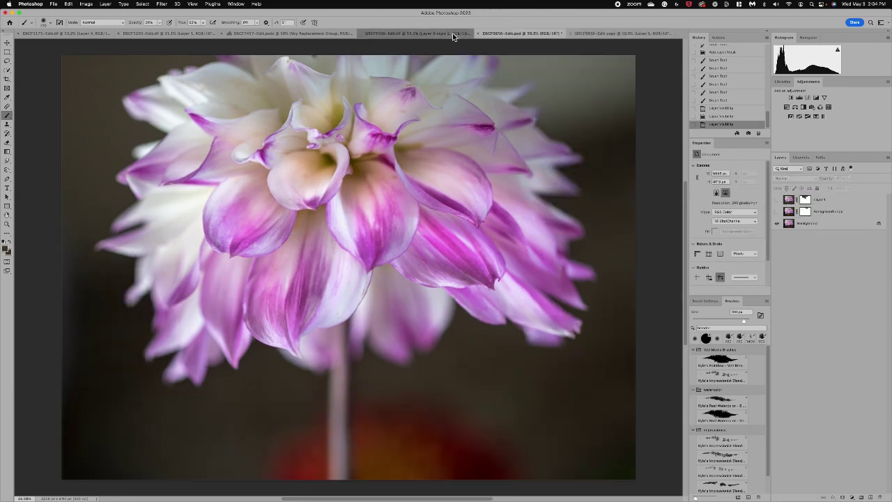
pyautogui.click(452, 32)
pyautogui.click(777, 243)
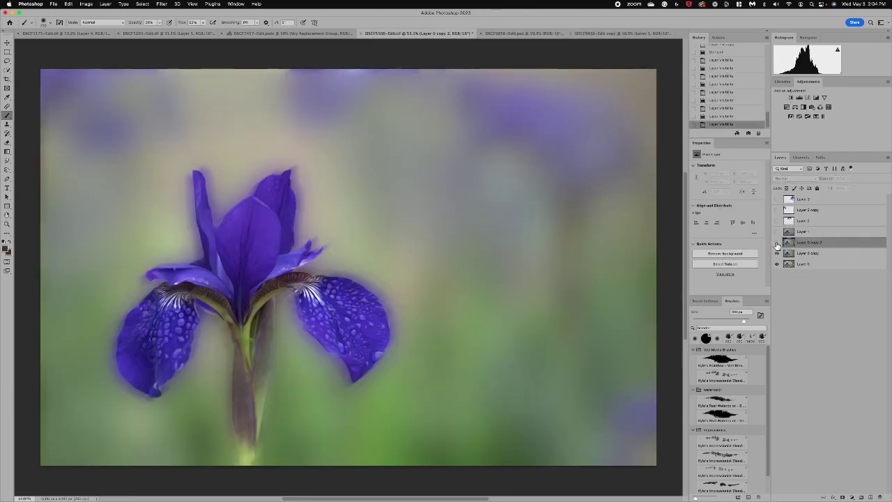
pyautogui.click(777, 253)
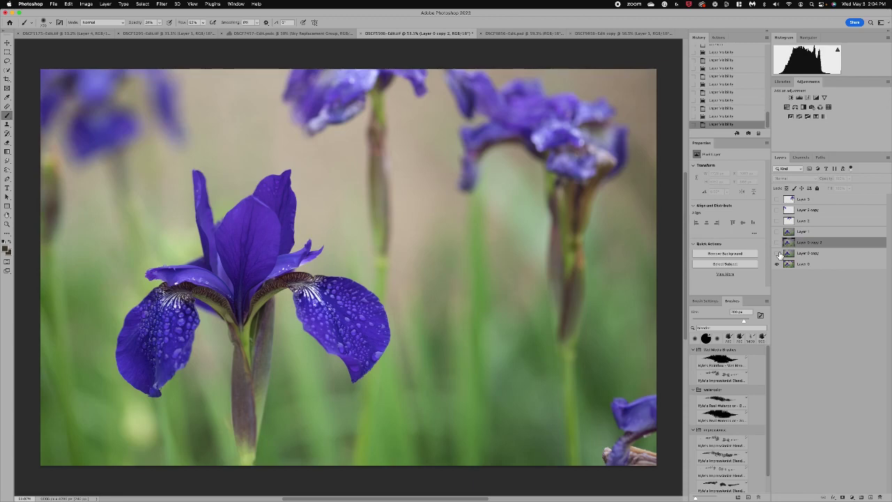
pyautogui.click(777, 253)
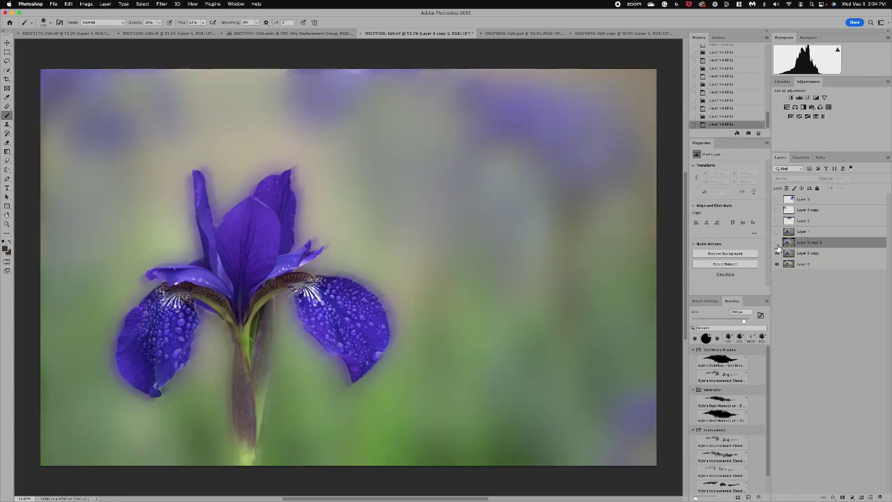
pyautogui.click(777, 244)
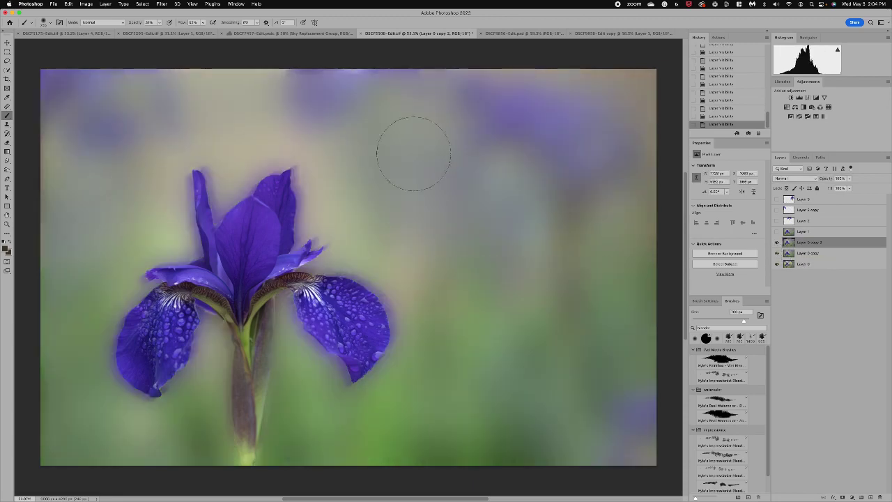